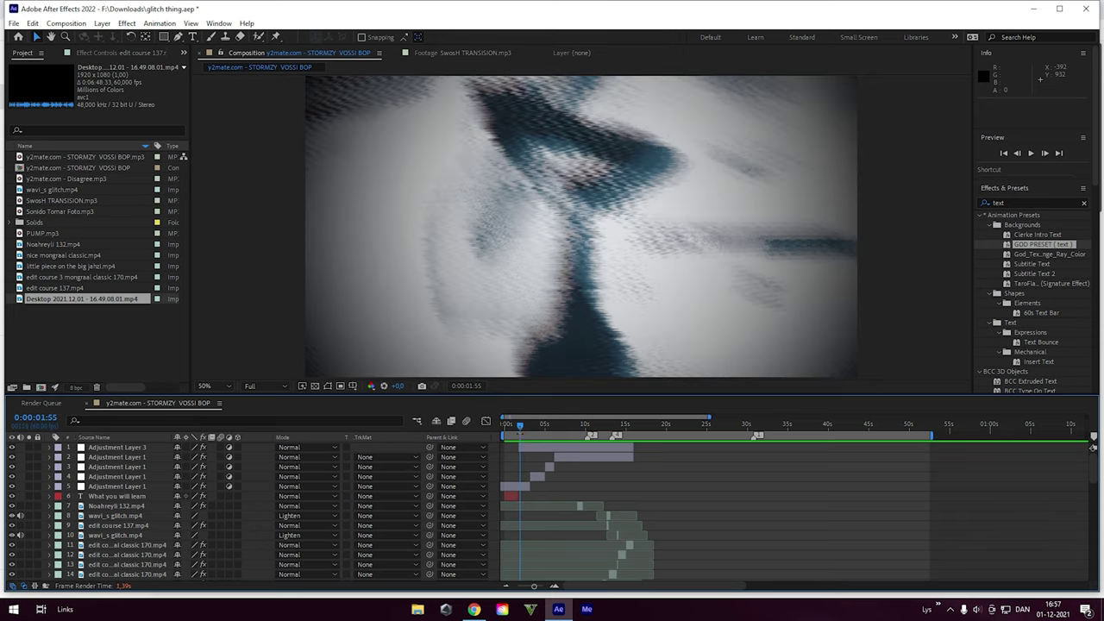
# Step: Review the first glitched Noahreyli 132.mp4 clip around 0:00:01:50 alongside the music waveform
pyautogui.scroll(-15, 529, 480)
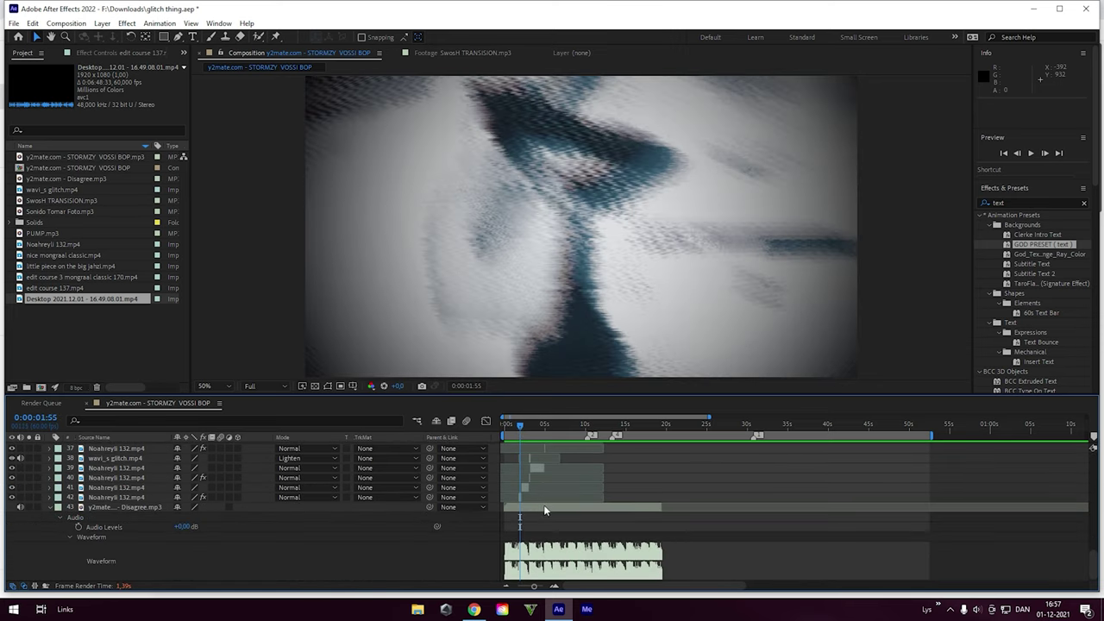
pyautogui.moveTo(534, 585); pyautogui.dragTo(543, 588)
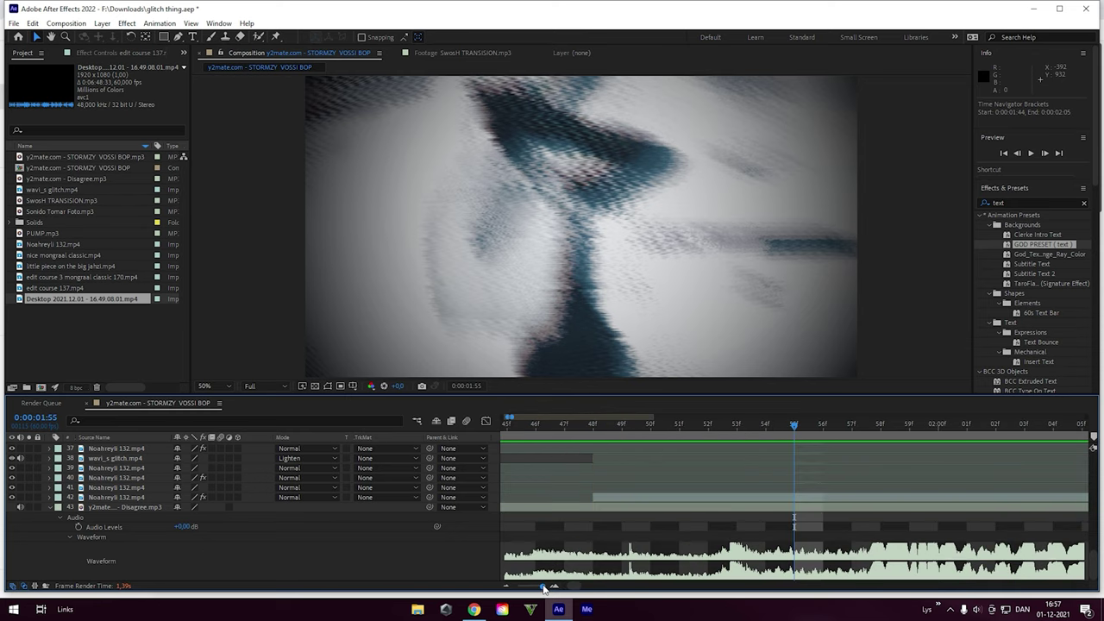
pyautogui.click(638, 501)
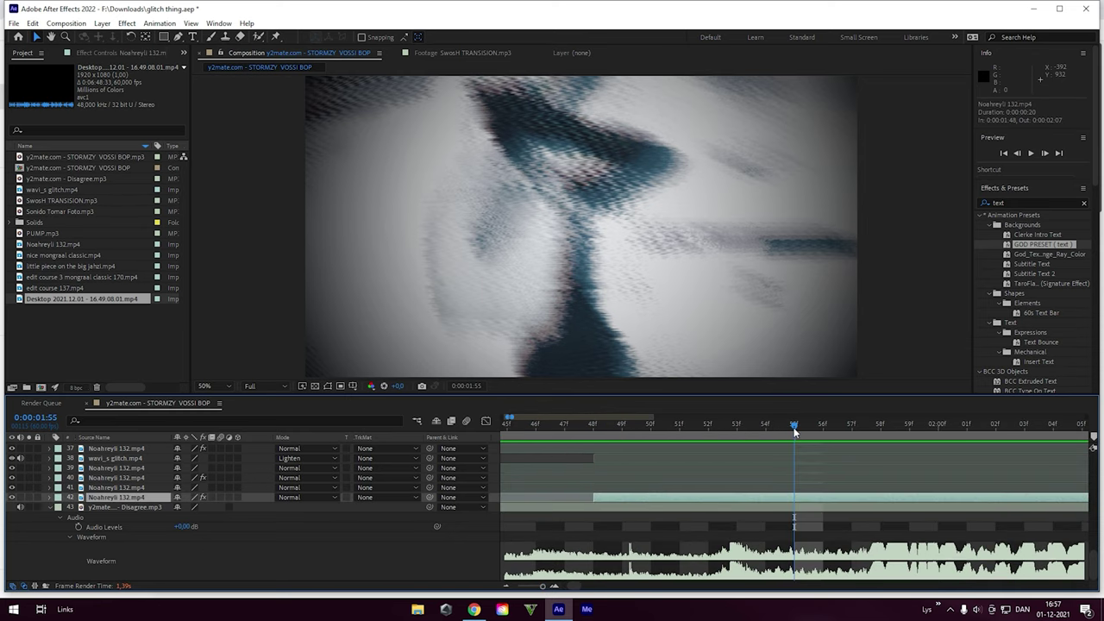
pyautogui.moveTo(794, 428); pyautogui.dragTo(650, 424)
pyautogui.press('space')
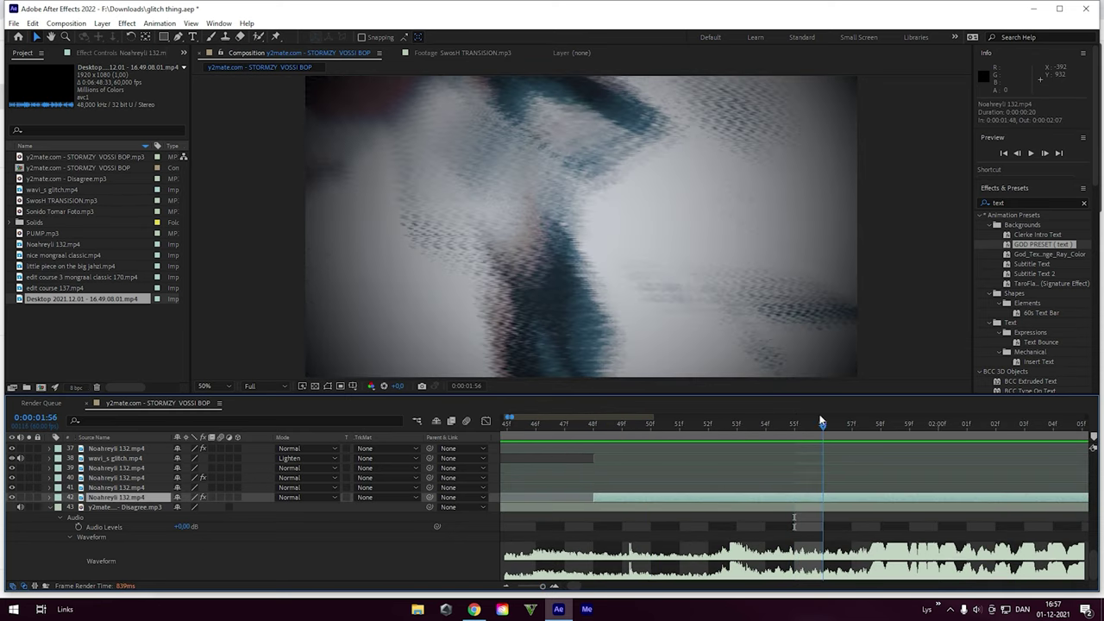
pyautogui.press('space')
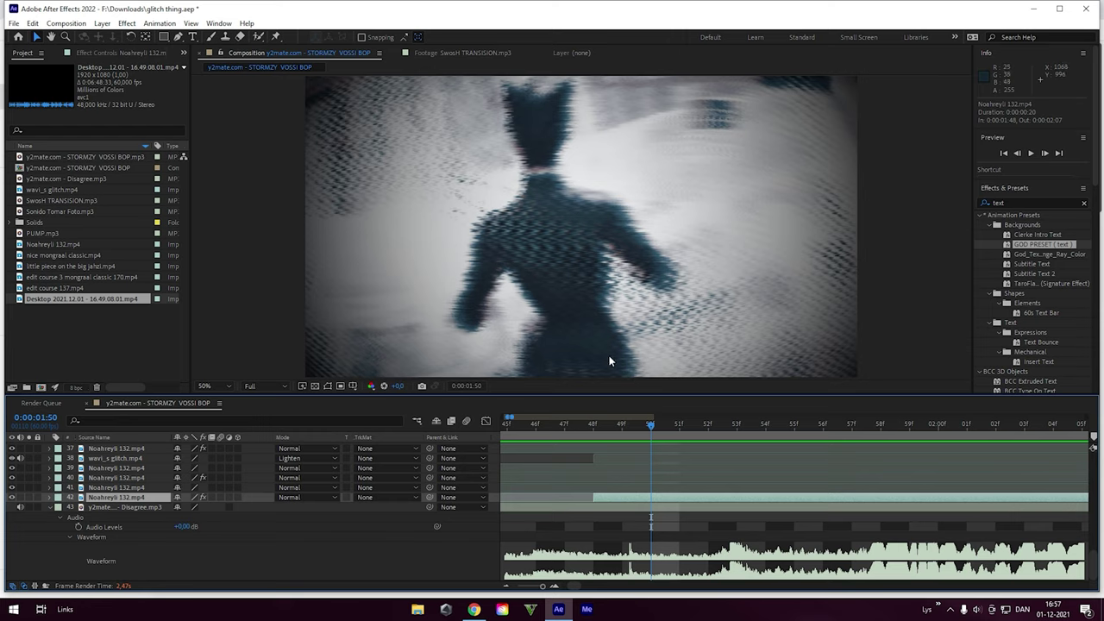
# Step: Examine the settings of all effects on the selected glitched clip, including Transform, S_ScanLines, Hue/Saturation and the chromatic aberration
pyautogui.click(122, 54)
pyautogui.scroll(-5, 65, 224)
pyautogui.scroll(-10, 66, 224)
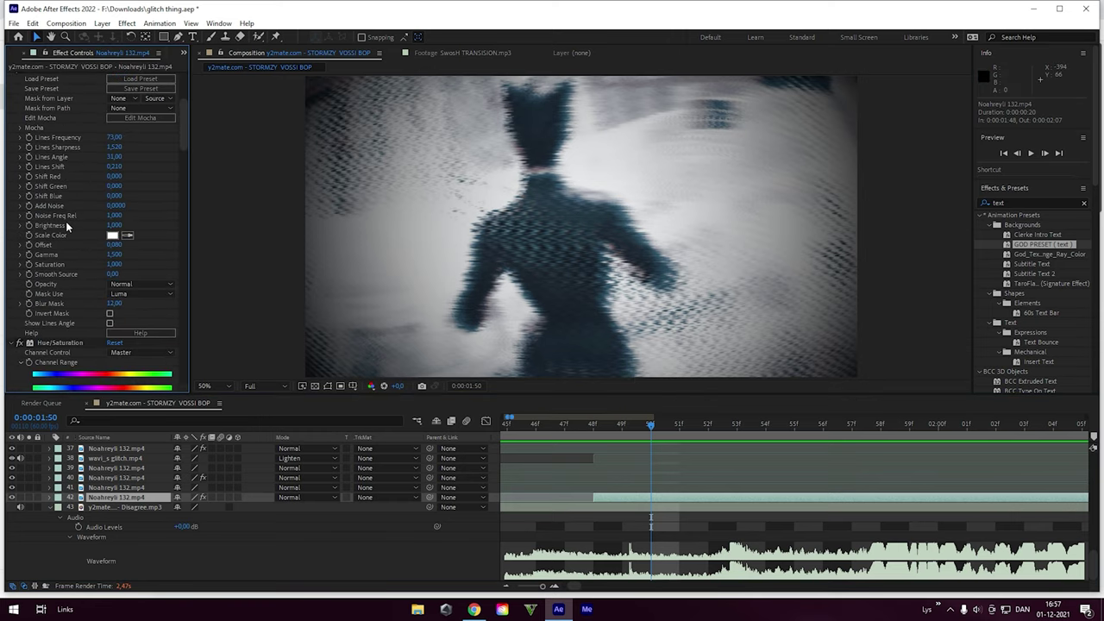
pyautogui.scroll(8, 75, 221)
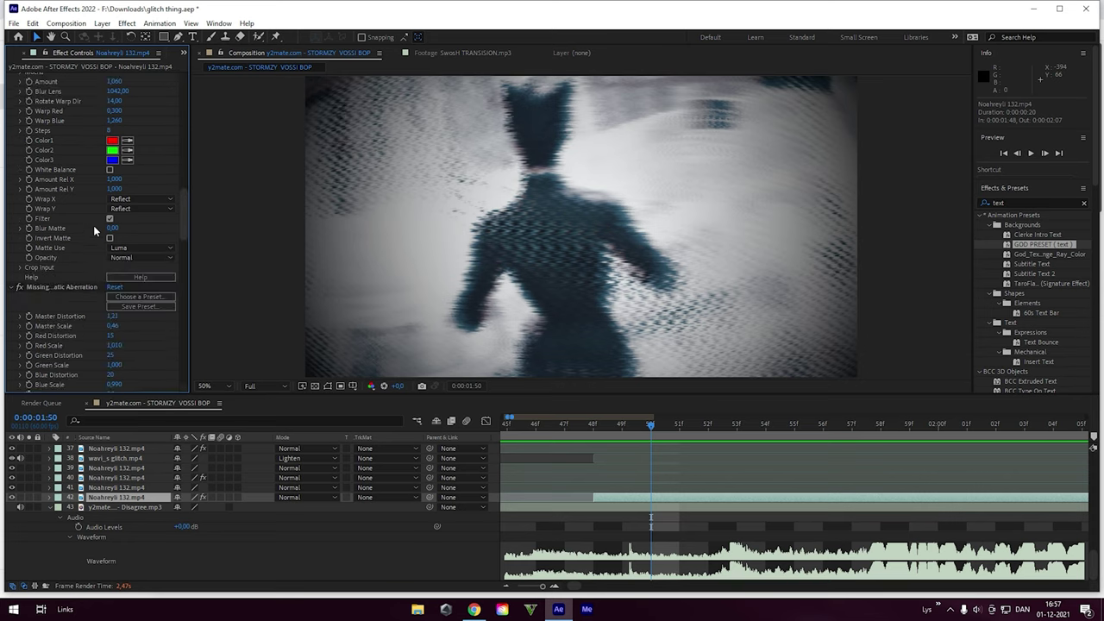
pyautogui.scroll(2, 99, 230)
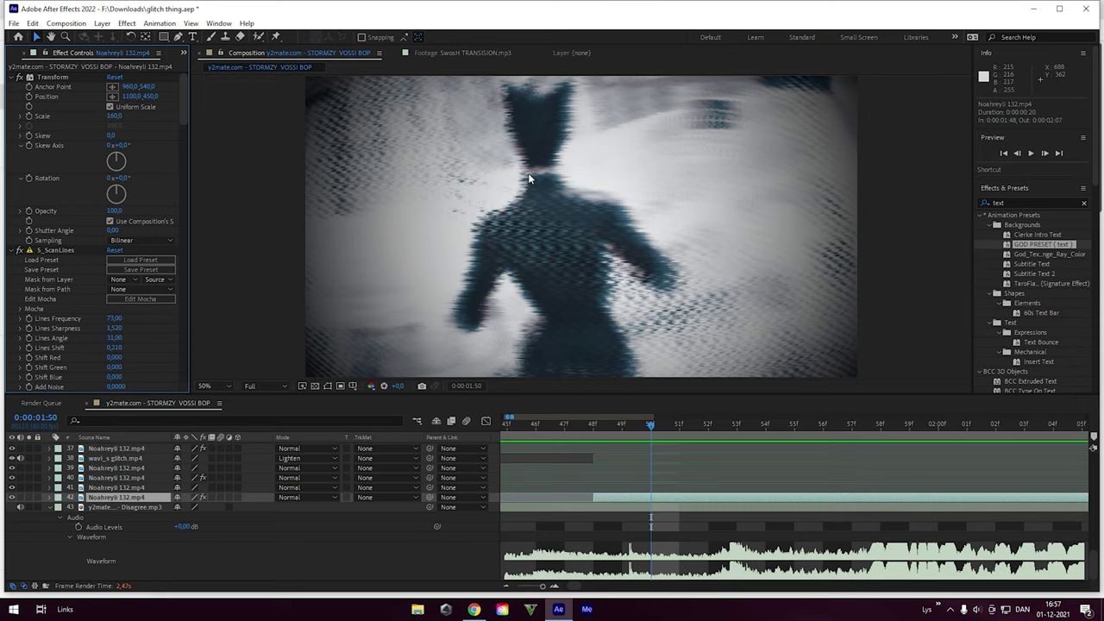
# Step: Play through the rest of the glitched clip and go to 0:00:02:17 in the clip that follows
pyautogui.press('space')
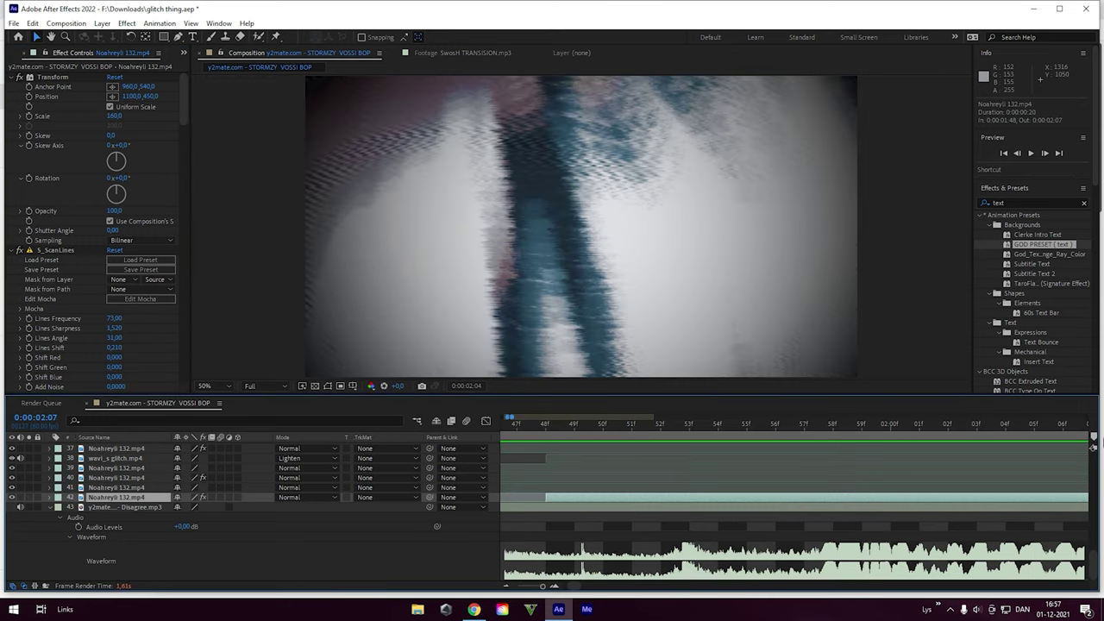
pyautogui.moveTo(542, 588); pyautogui.dragTo(517, 588)
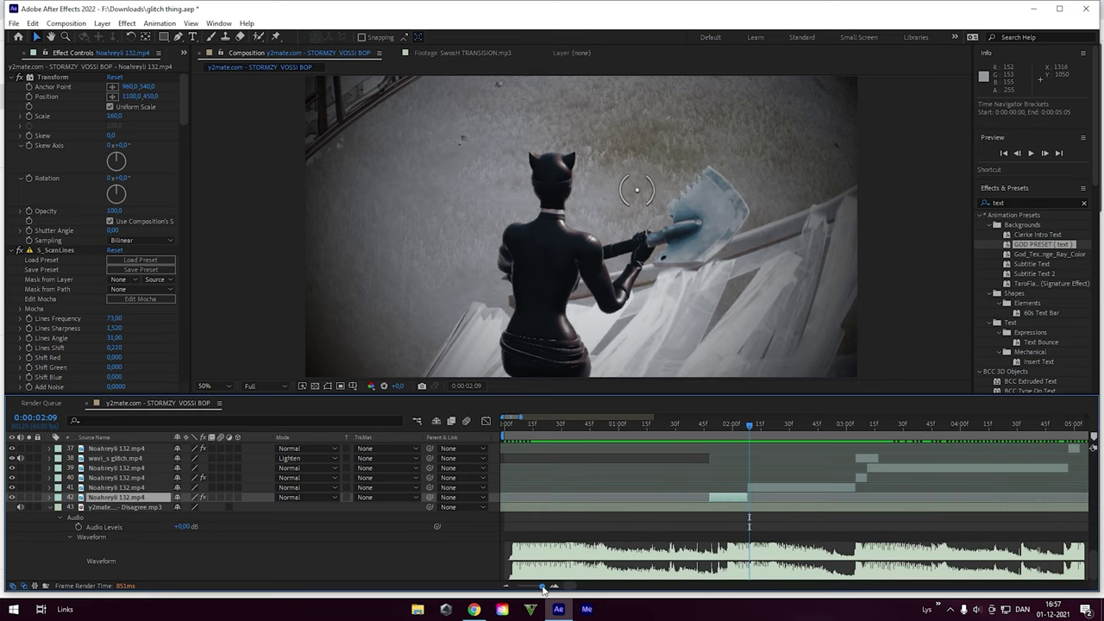
pyautogui.moveTo(750, 428)
pyautogui.mouseDown()
pyautogui.moveTo(715, 429)
pyautogui.moveTo(764, 427)
pyautogui.mouseUp()
pyautogui.press('space')
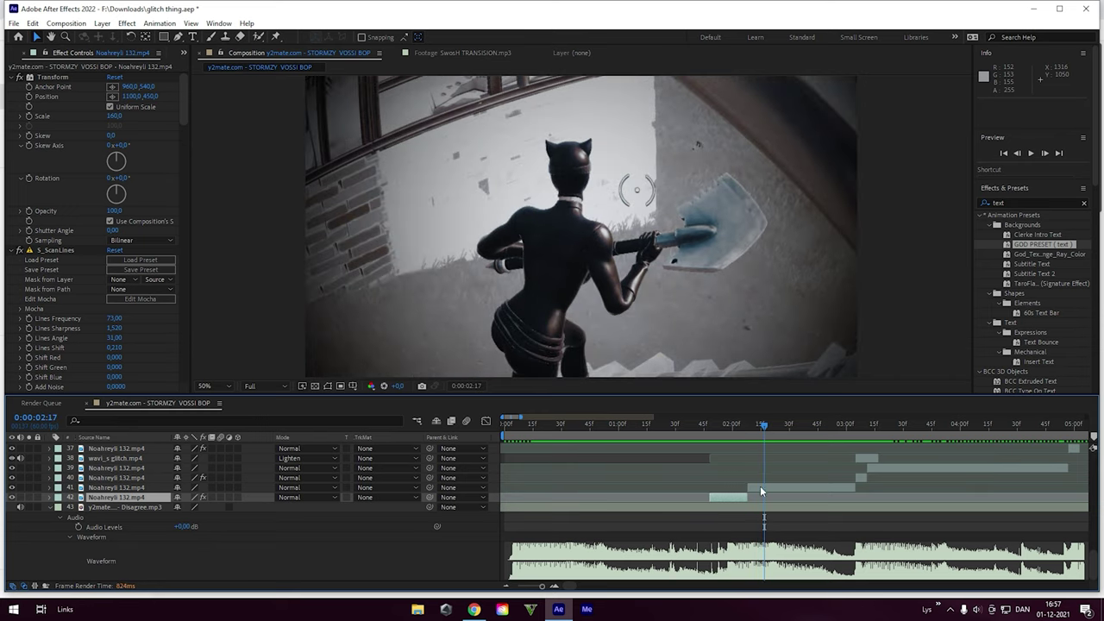
# Step: Compare the effects of the clip at 0:00:02:17 with those of the glitched clip just before it
pyautogui.click(761, 489)
pyautogui.scroll(2, 769, 488)
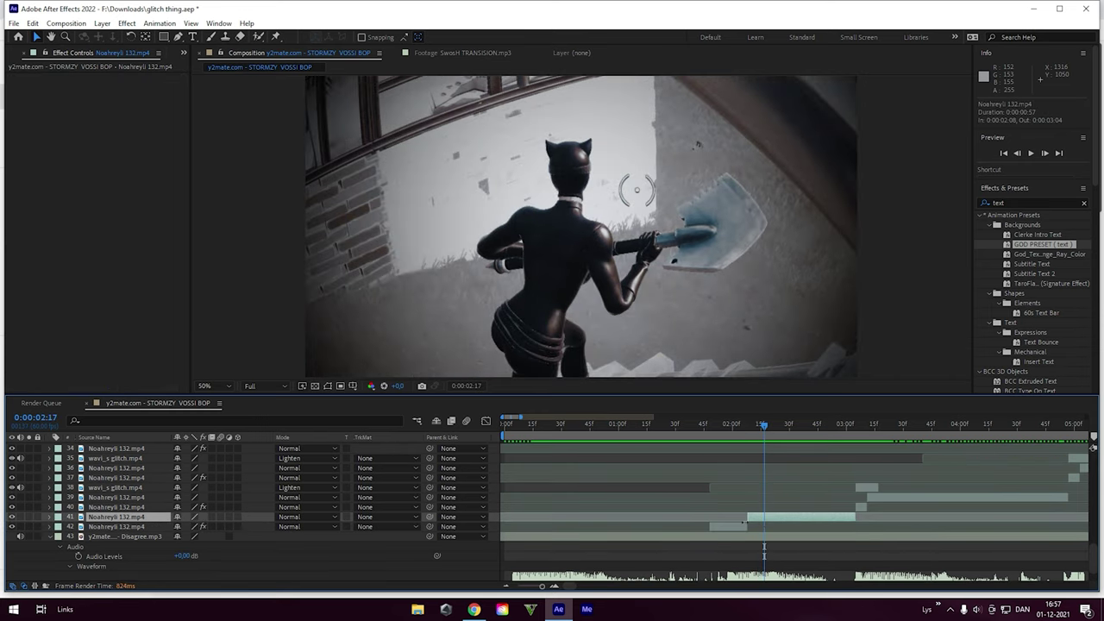
pyautogui.hotkey('ctrl', 'Down')
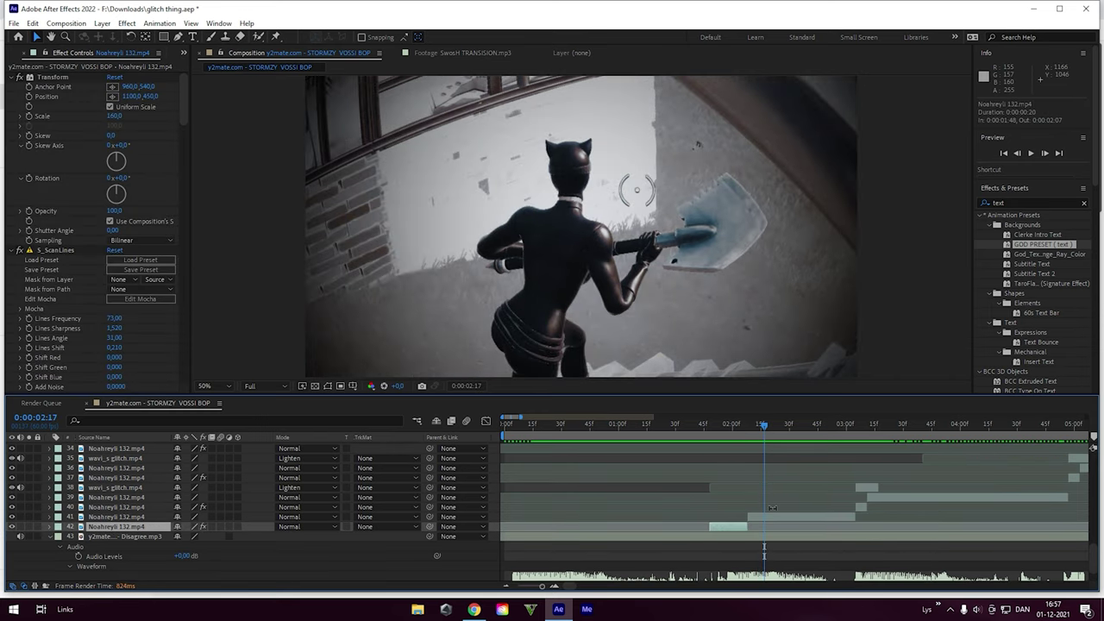
pyautogui.click(768, 516)
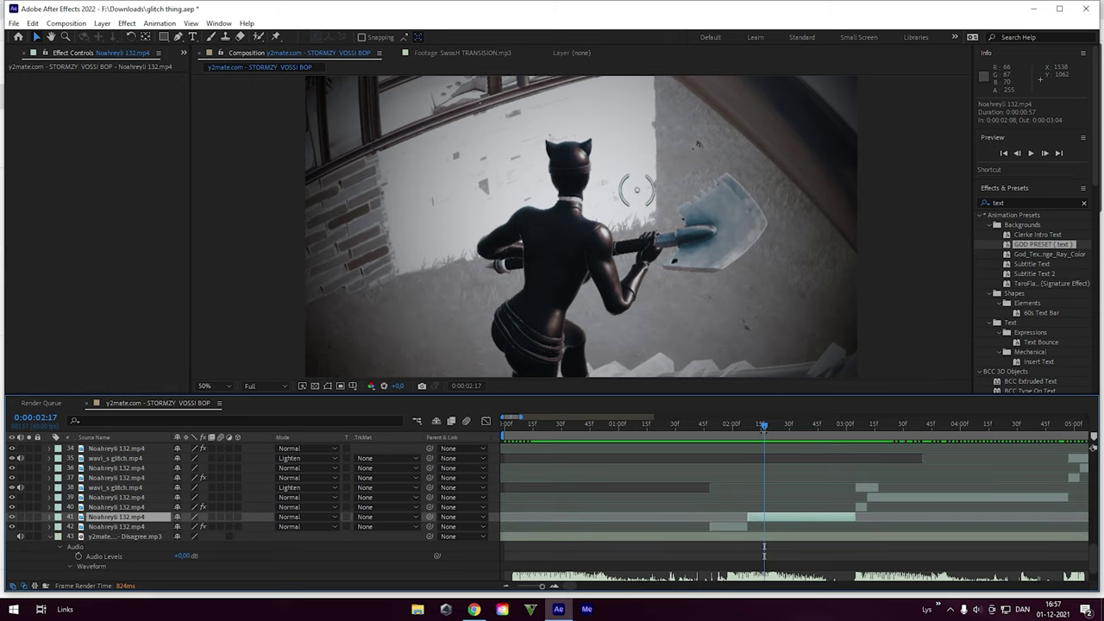
pyautogui.moveTo(765, 426); pyautogui.dragTo(806, 427)
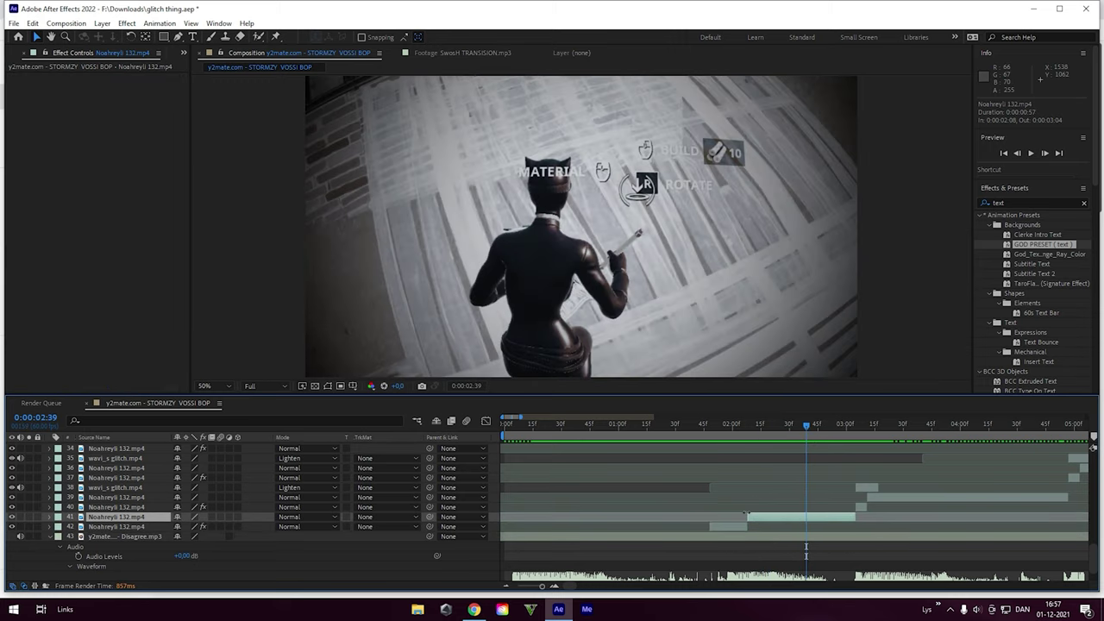
pyautogui.click(730, 526)
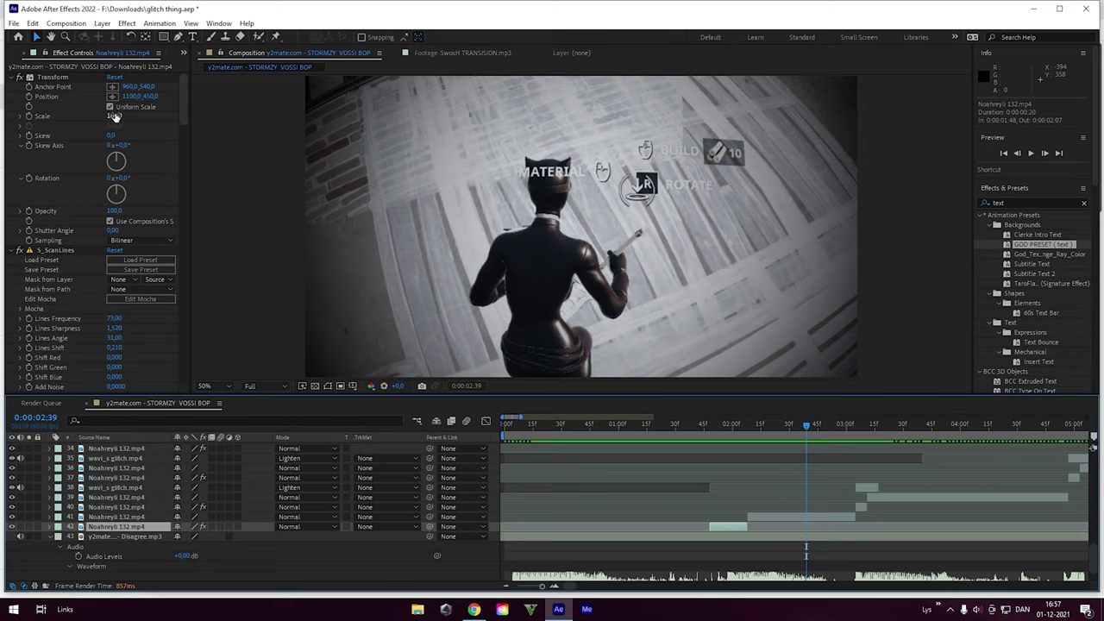
pyautogui.click(811, 517)
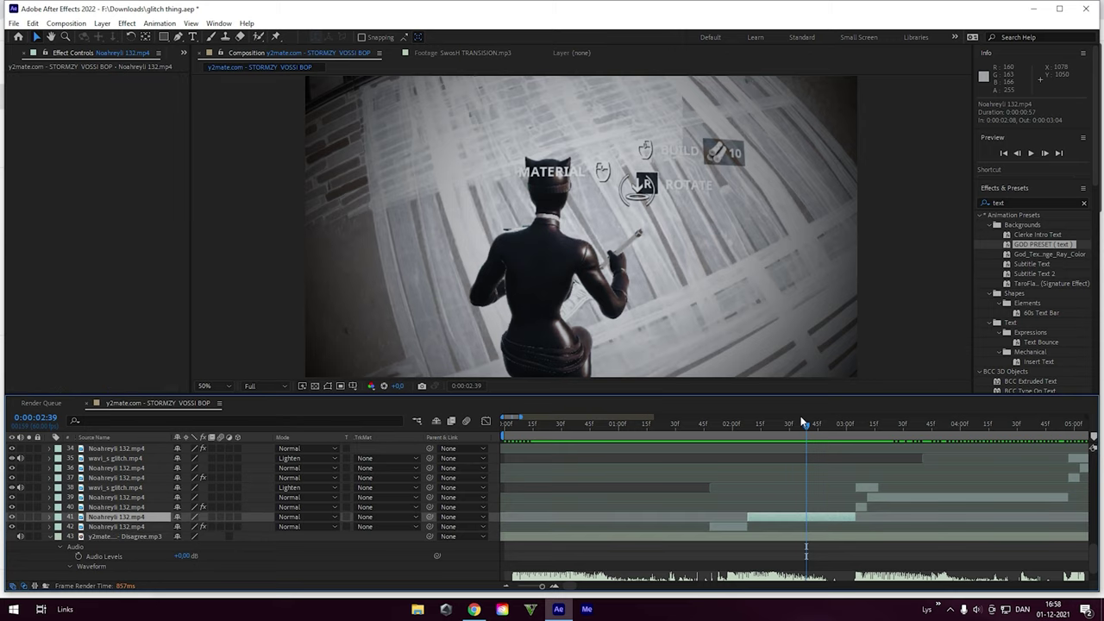
# Step: Go to the cut near 0:00:03:06 and inspect the swoosh sound, wavi_s glitch overlay and short Noahreyli 132.mp4 scan-line clip
pyautogui.moveTo(805, 422); pyautogui.dragTo(859, 426)
pyautogui.scroll(-1, 881, 491)
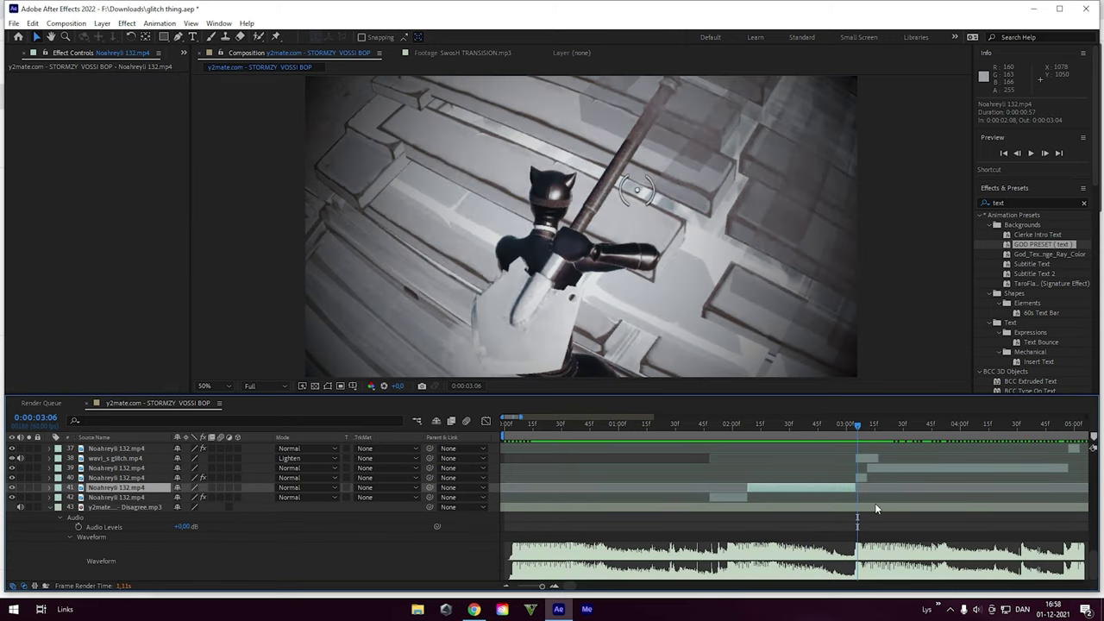
pyautogui.scroll(3, 876, 509)
pyautogui.click(865, 528)
pyautogui.scroll(3, 866, 528)
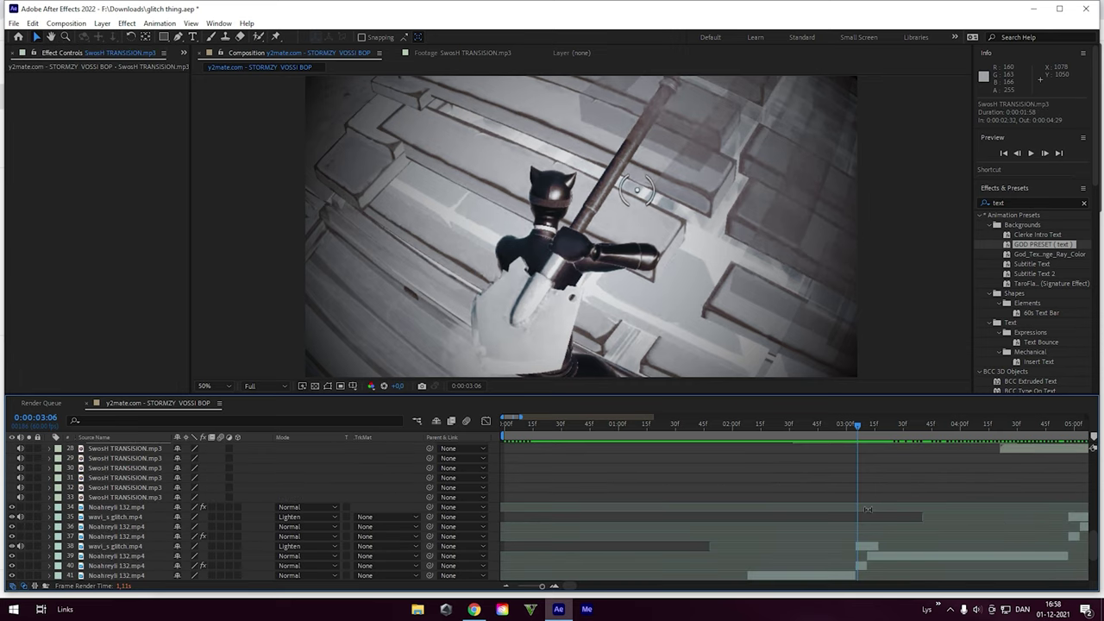
pyautogui.scroll(-2, 868, 510)
pyautogui.click(861, 518)
pyautogui.scroll(-3, 863, 514)
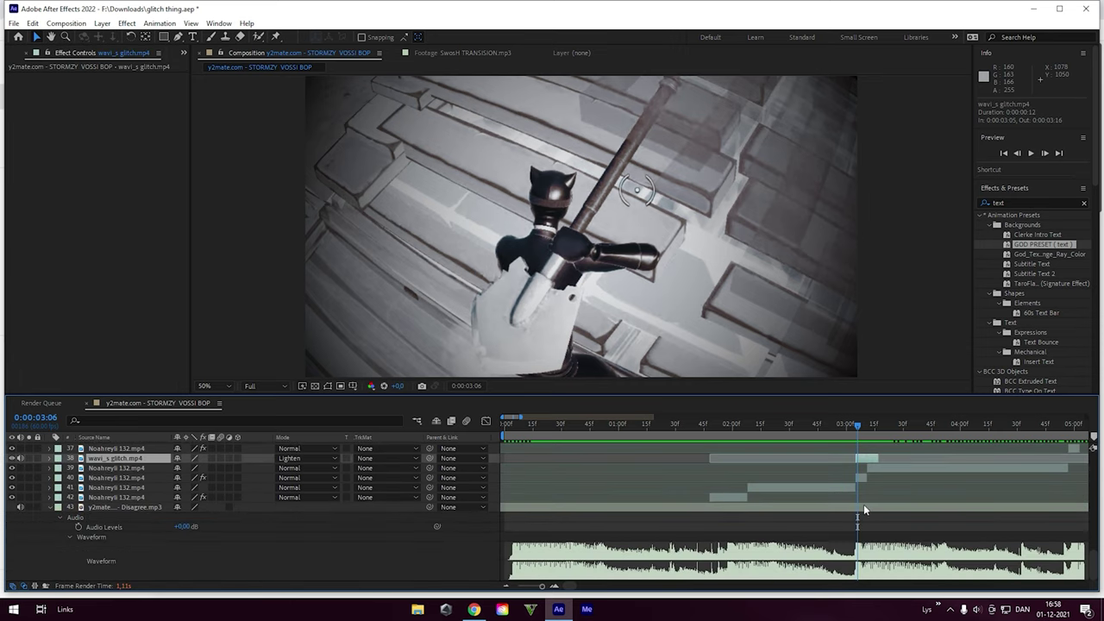
pyautogui.click(860, 481)
pyautogui.click(860, 426)
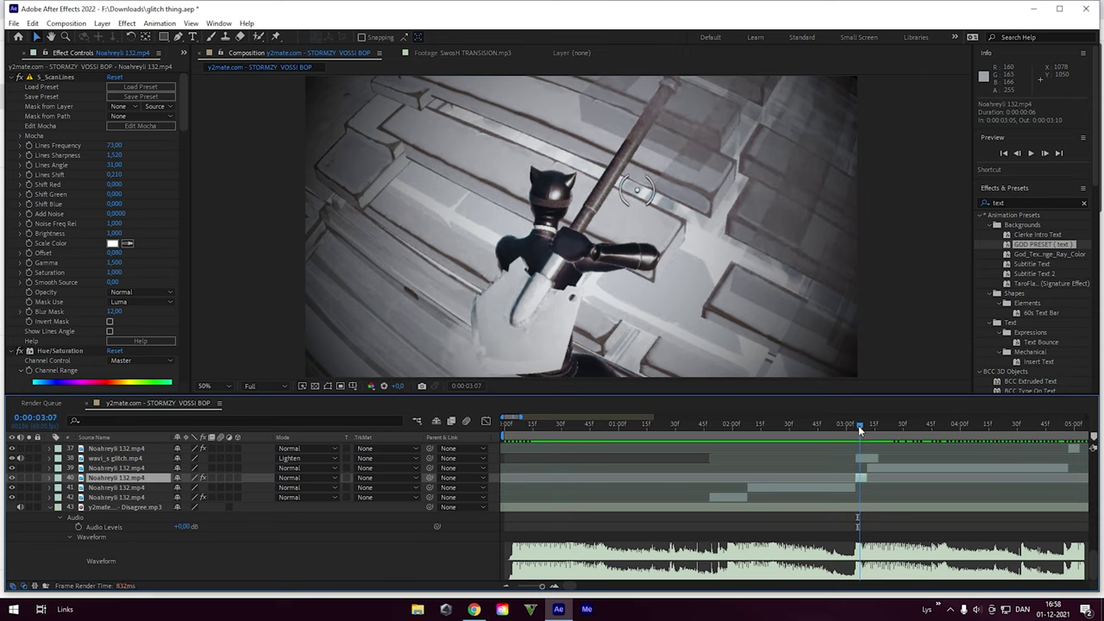
# Step: Check the effects on two other glitched Noahreyli 132.mp4 clips and view the glitch frame at 0:00:03:08
pyautogui.click(897, 498)
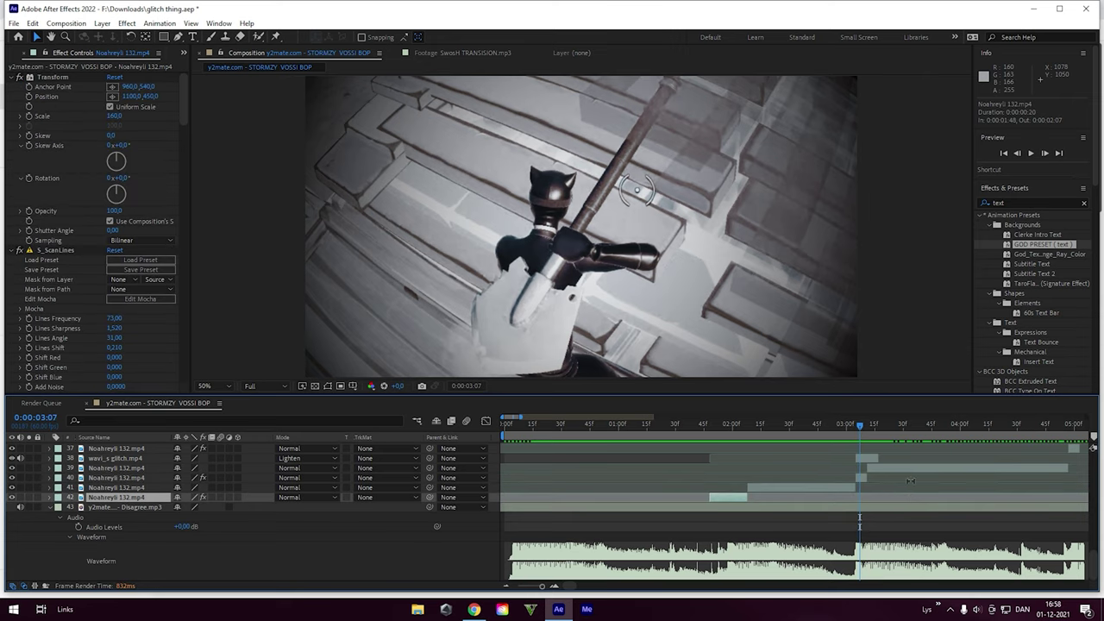
pyautogui.click(916, 450)
pyautogui.click(678, 456)
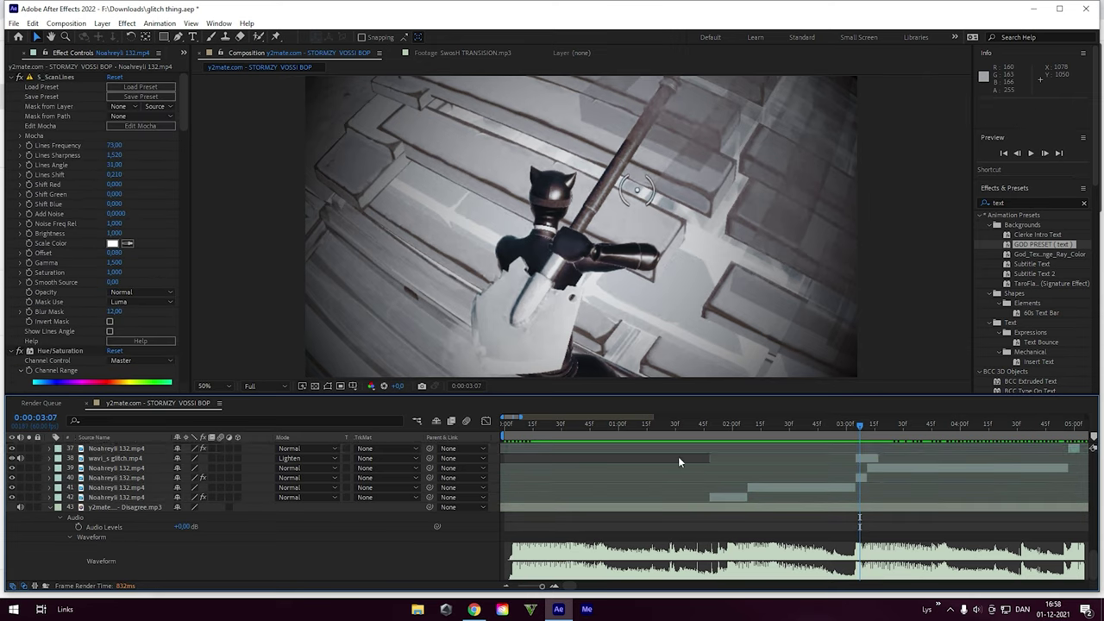
pyautogui.click(862, 426)
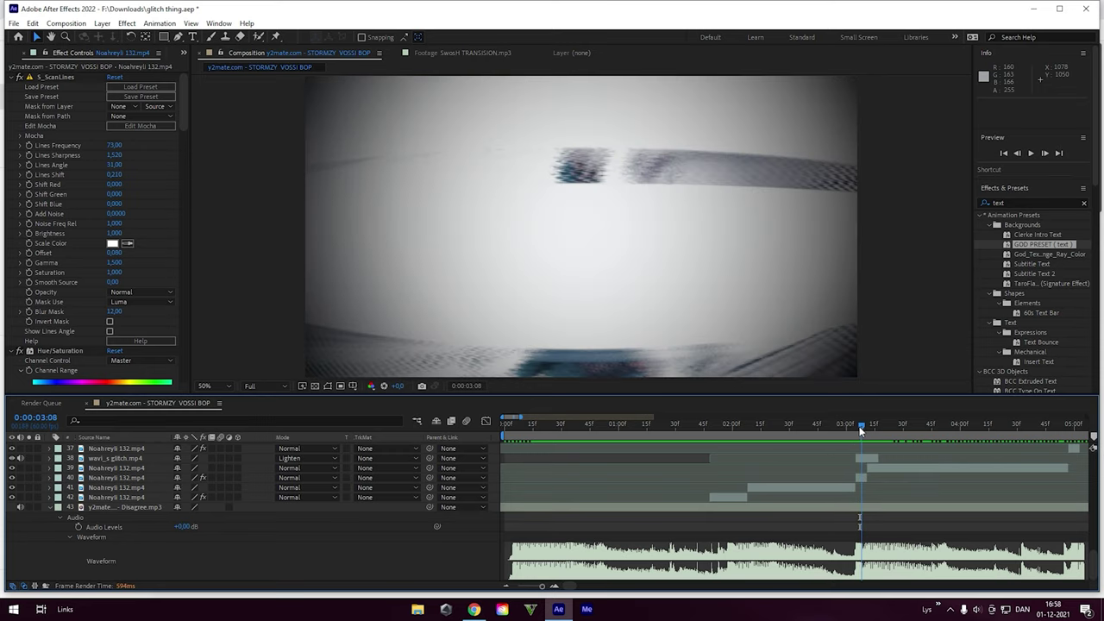
# Step: Go to the cut at 0:00:04:58 and inspect the SwosH TRANSISION.mp3 layer that spans it
pyautogui.moveTo(860, 426); pyautogui.dragTo(882, 473)
pyautogui.scroll(5, 877, 527)
pyautogui.scroll(-3, 899, 484)
pyautogui.scroll(6, 911, 498)
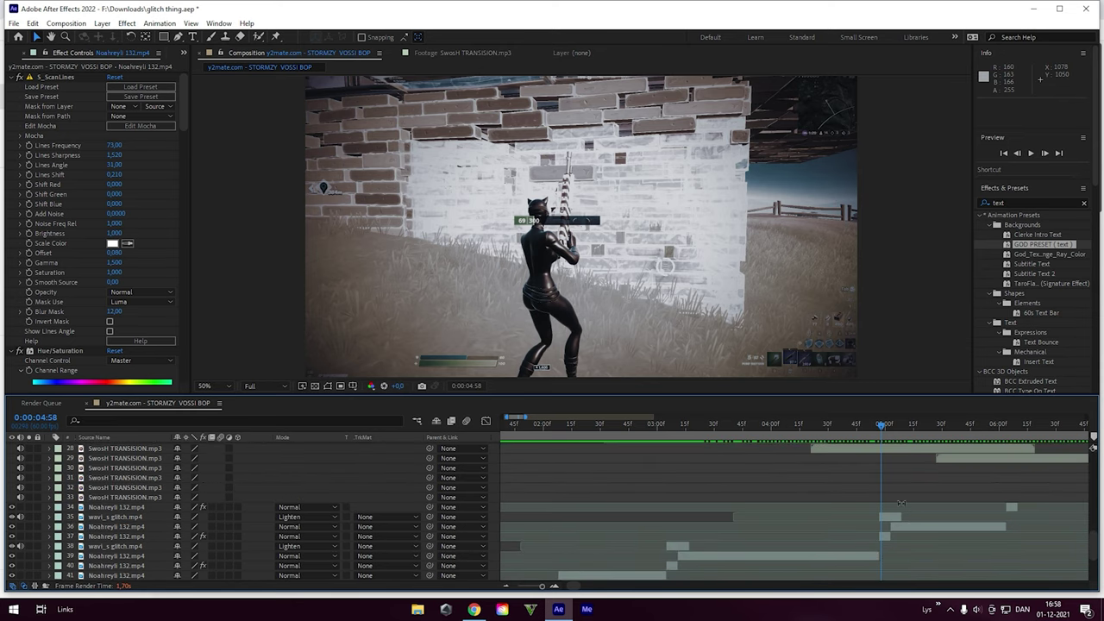
pyautogui.scroll(-3, 926, 489)
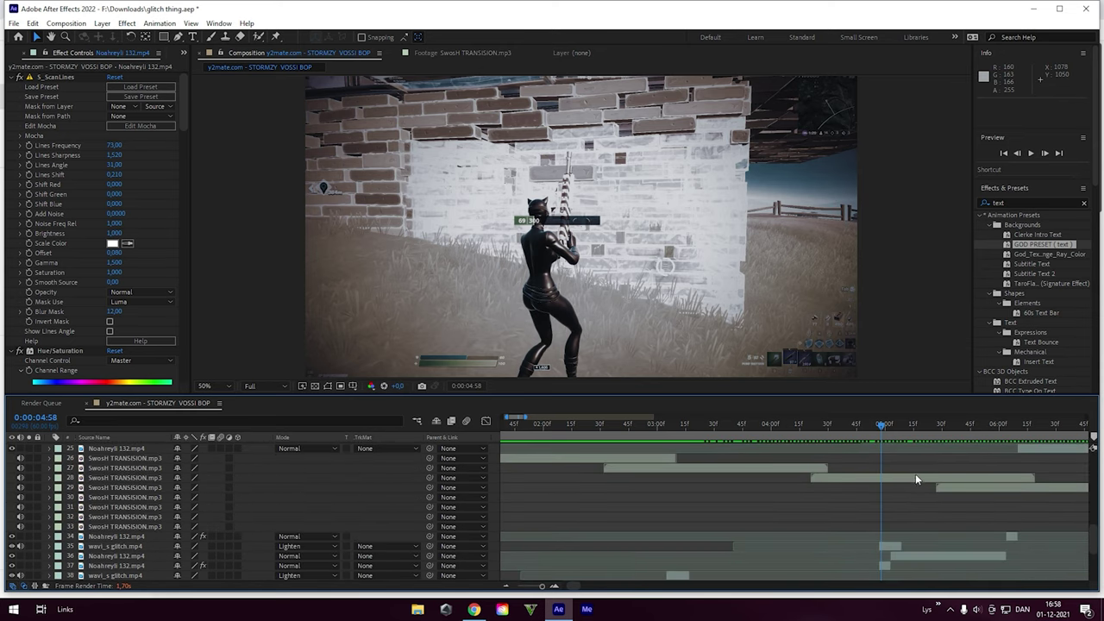
pyautogui.click(901, 481)
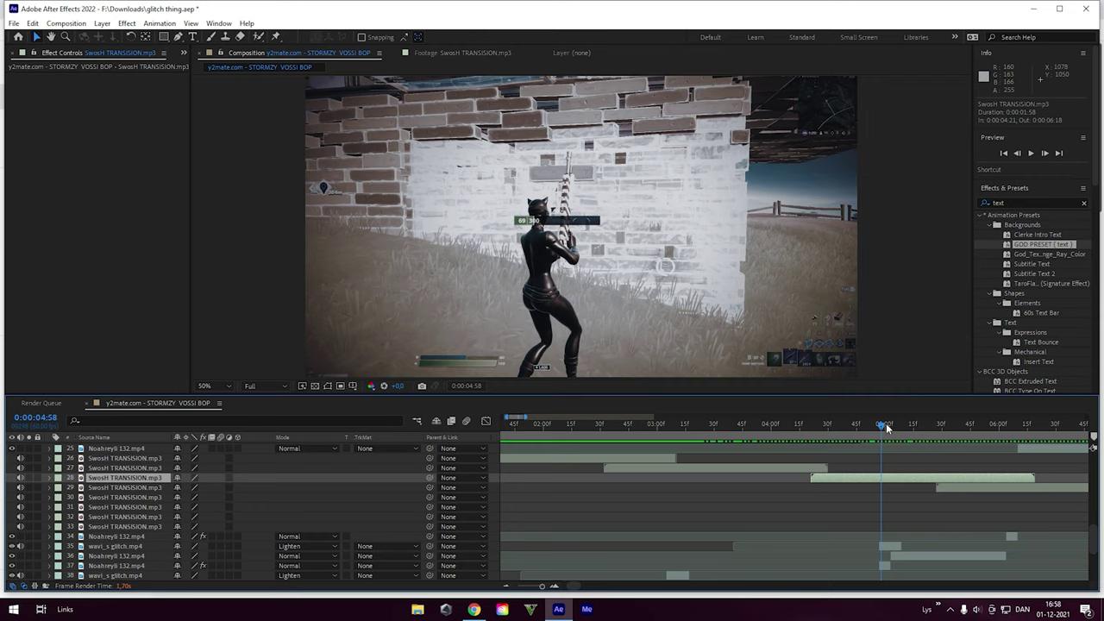
# Step: Go to 0:00:07:58 and examine the Noahreyli 132.mp4 clip's effects, including S_StretchFrameEdges, S_Invert and S_DuoTone
pyautogui.moveTo(885, 425); pyautogui.dragTo(829, 424)
pyautogui.scroll(5, 853, 485)
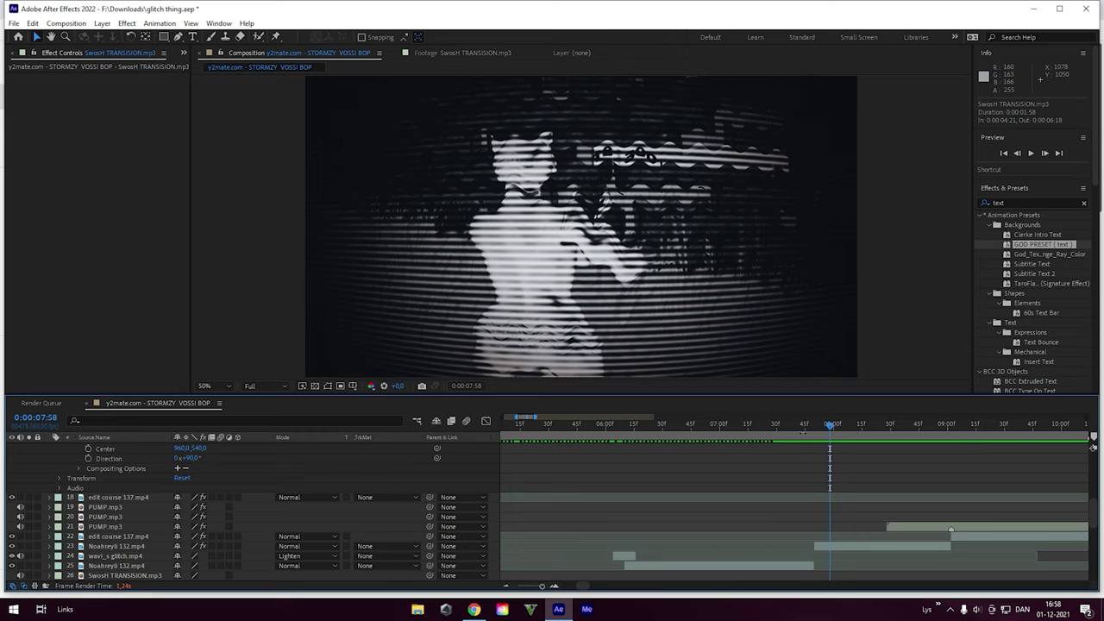
pyautogui.click(837, 545)
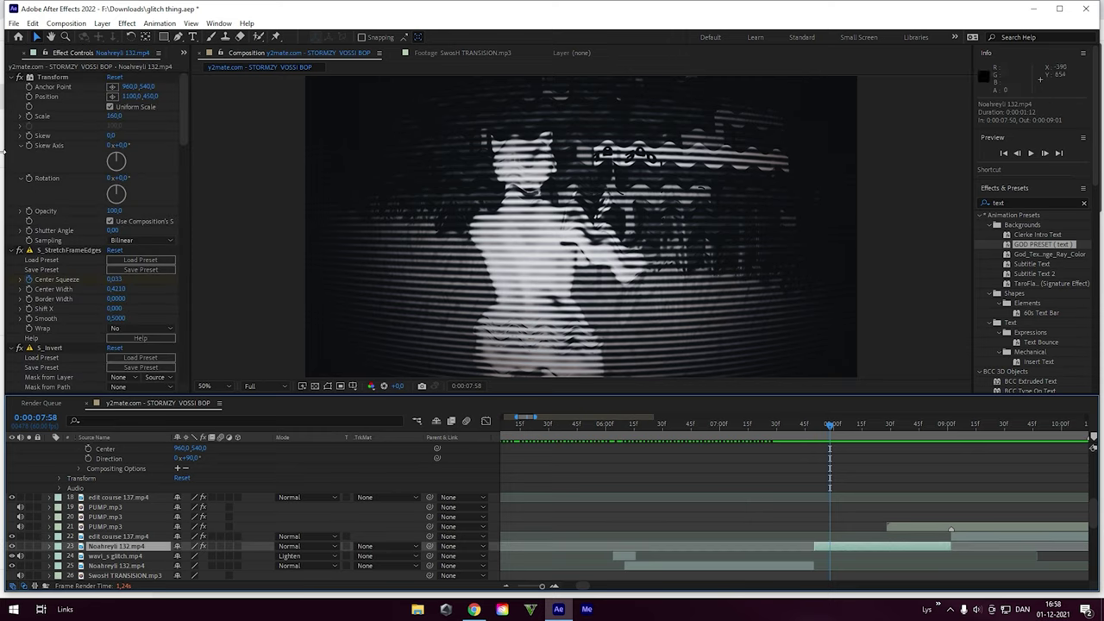
pyautogui.scroll(-10, 67, 169)
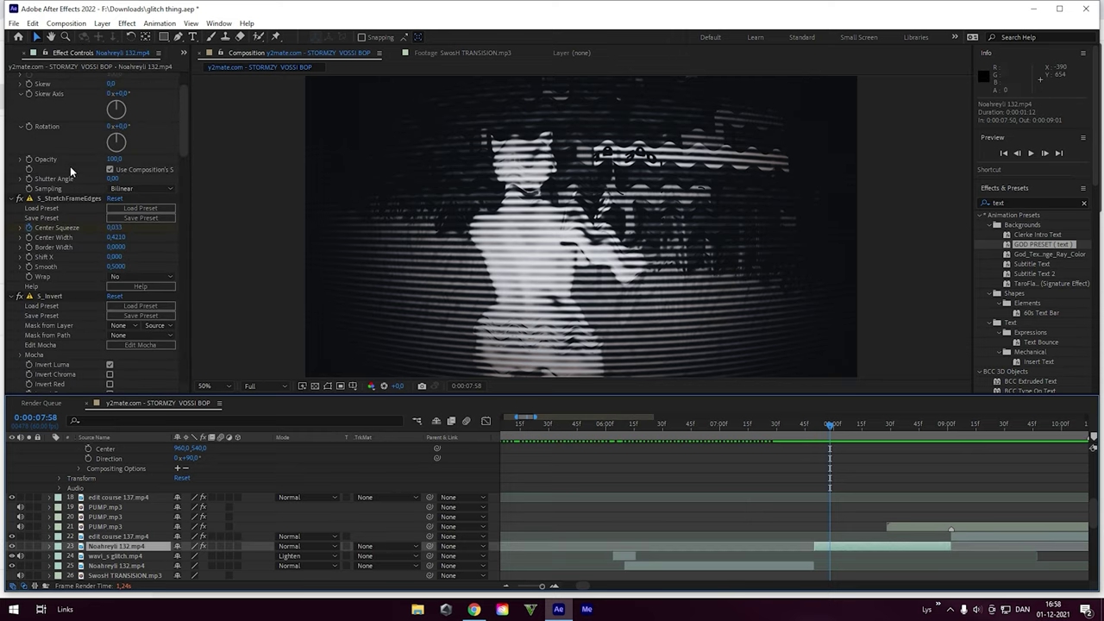
pyautogui.scroll(-5, 66, 167)
pyautogui.scroll(2, 578, 207)
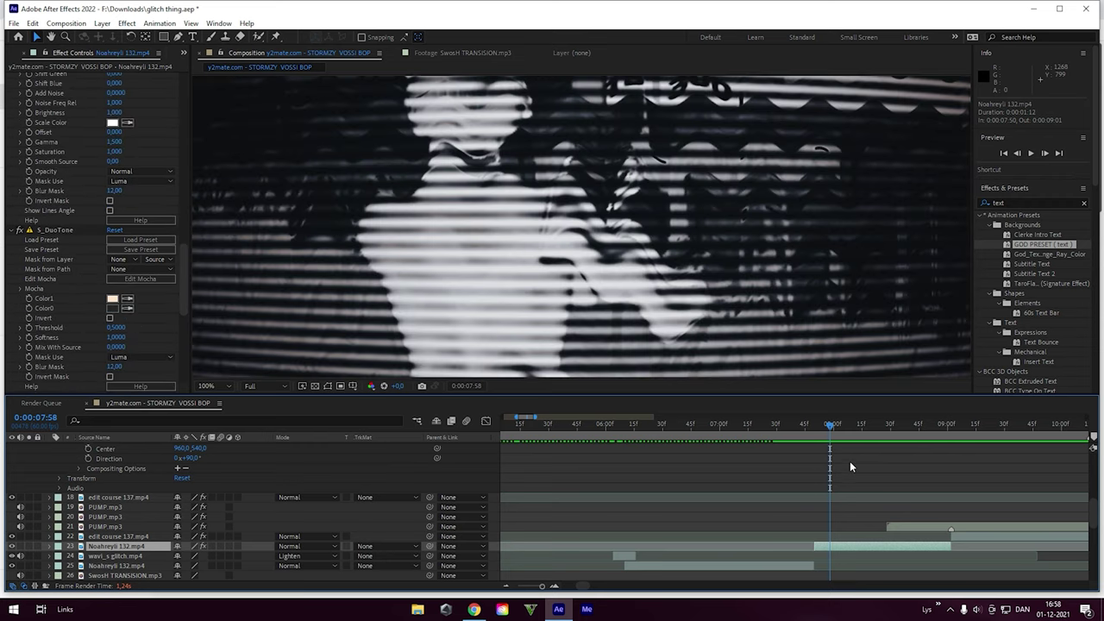
pyautogui.scroll(-2, 639, 302)
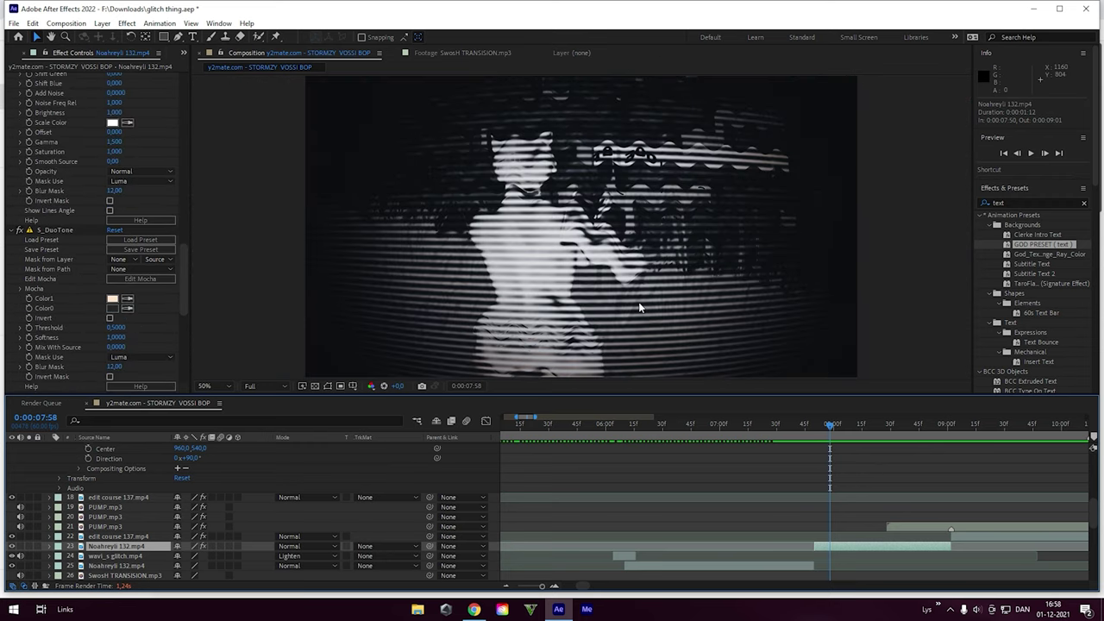
# Step: Go to the cut at 0:00:09:02 and inspect the audio effects on the PUMP.mp3 layer starting before it
pyautogui.click(851, 463)
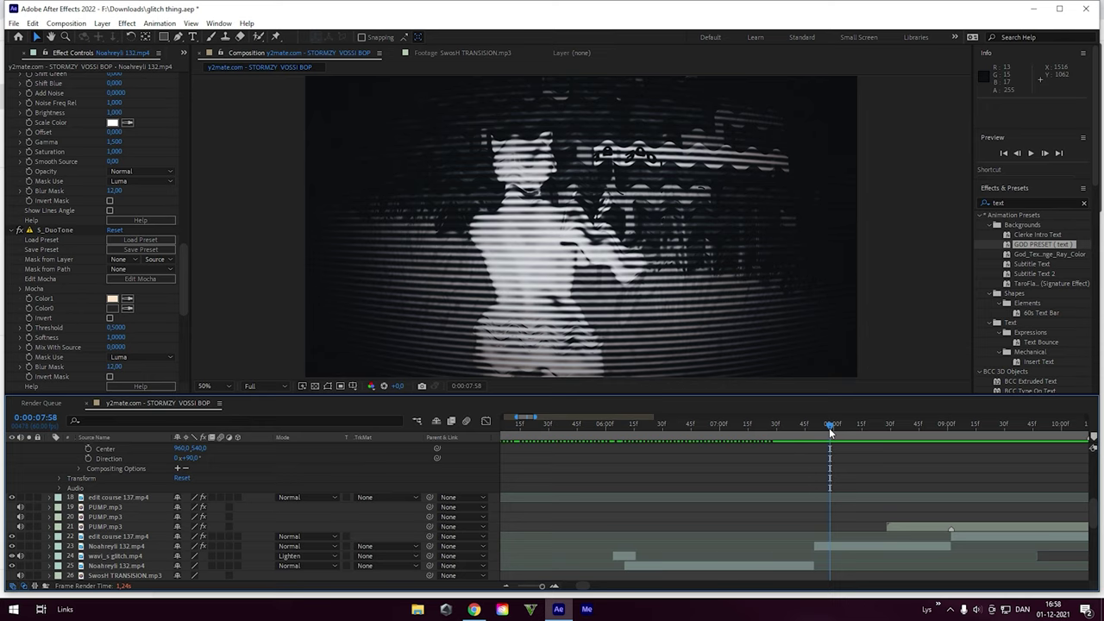
pyautogui.moveTo(830, 432); pyautogui.dragTo(952, 472)
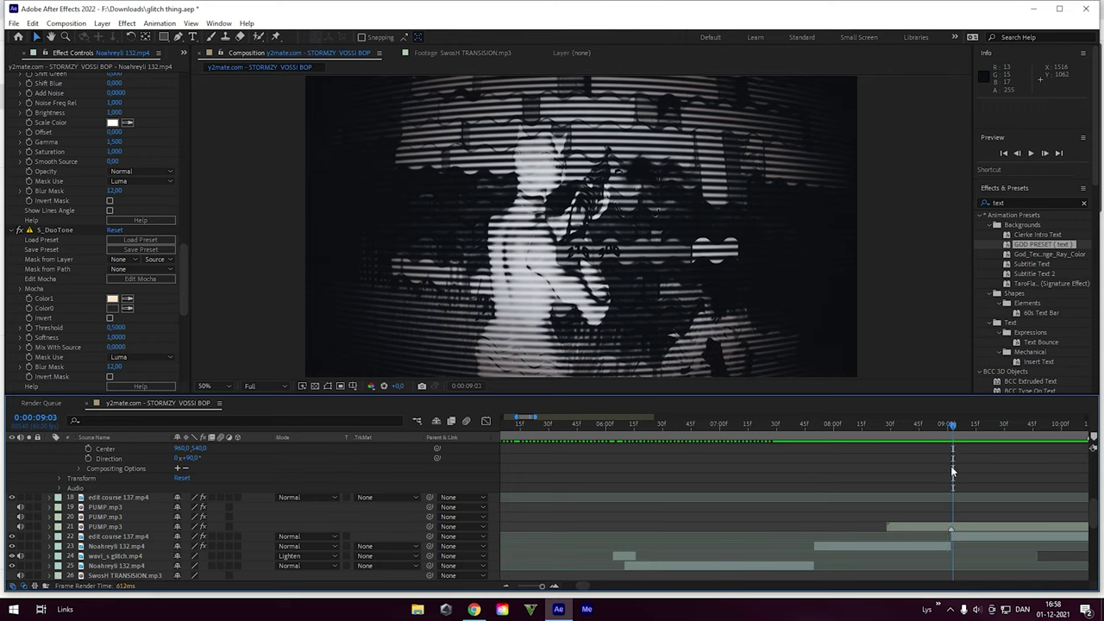
pyautogui.click(964, 528)
pyautogui.click(951, 429)
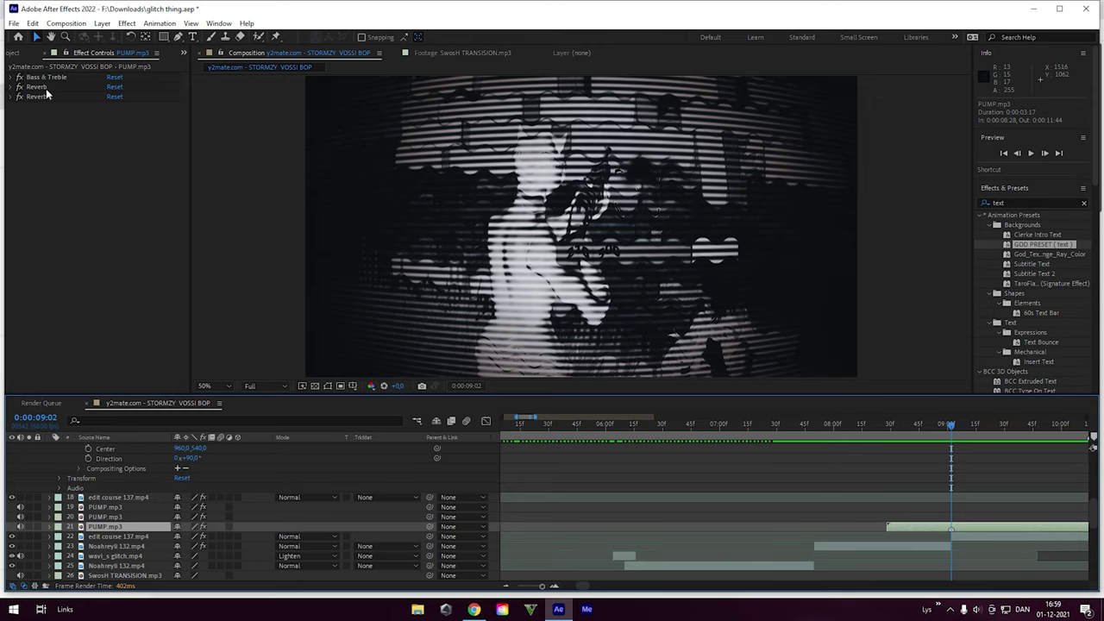
# Step: Read the Bass & Treble and both Reverb settings on the PUMP.mp3 layer and play the transition from 0:00:08:31
pyautogui.click(13, 78)
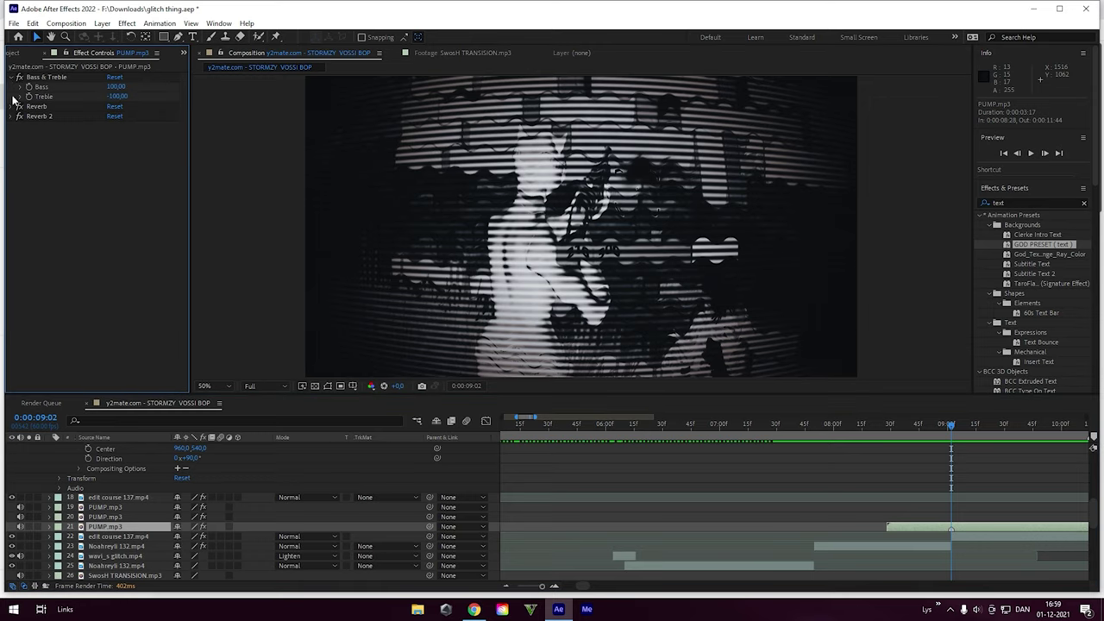
pyautogui.click(13, 106)
pyautogui.click(13, 175)
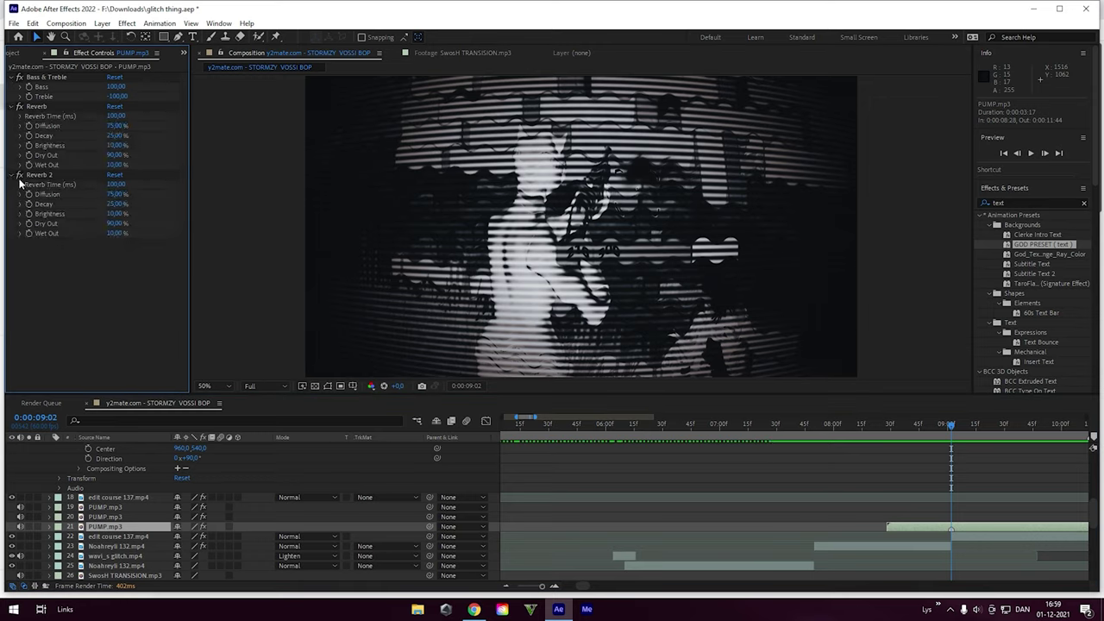
pyautogui.scroll(-3, 549, 521)
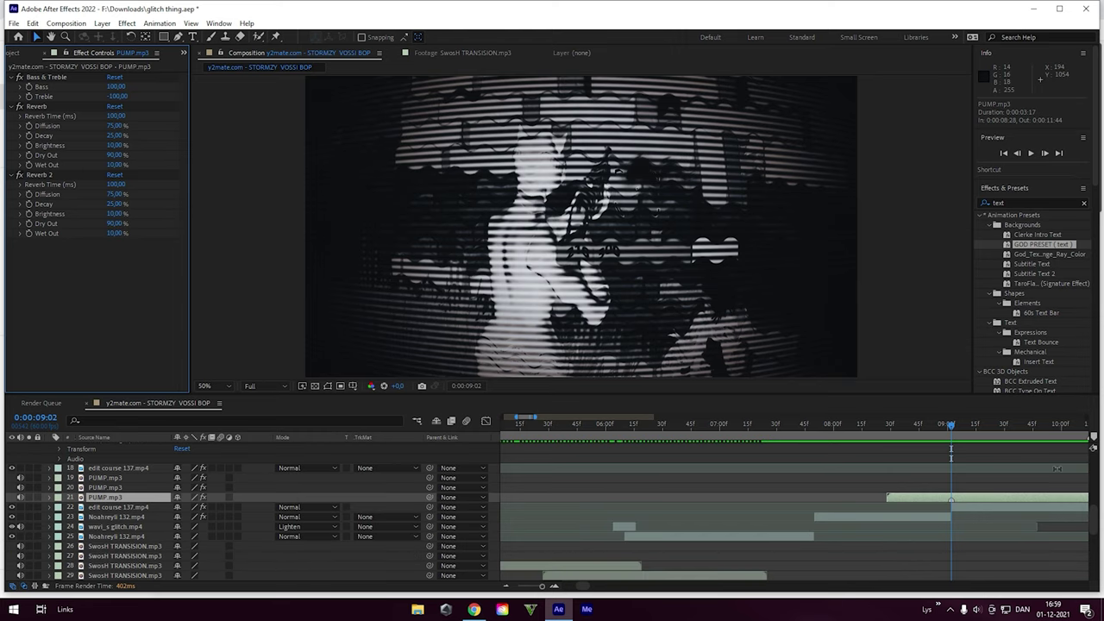
pyautogui.moveTo(949, 423); pyautogui.dragTo(893, 426)
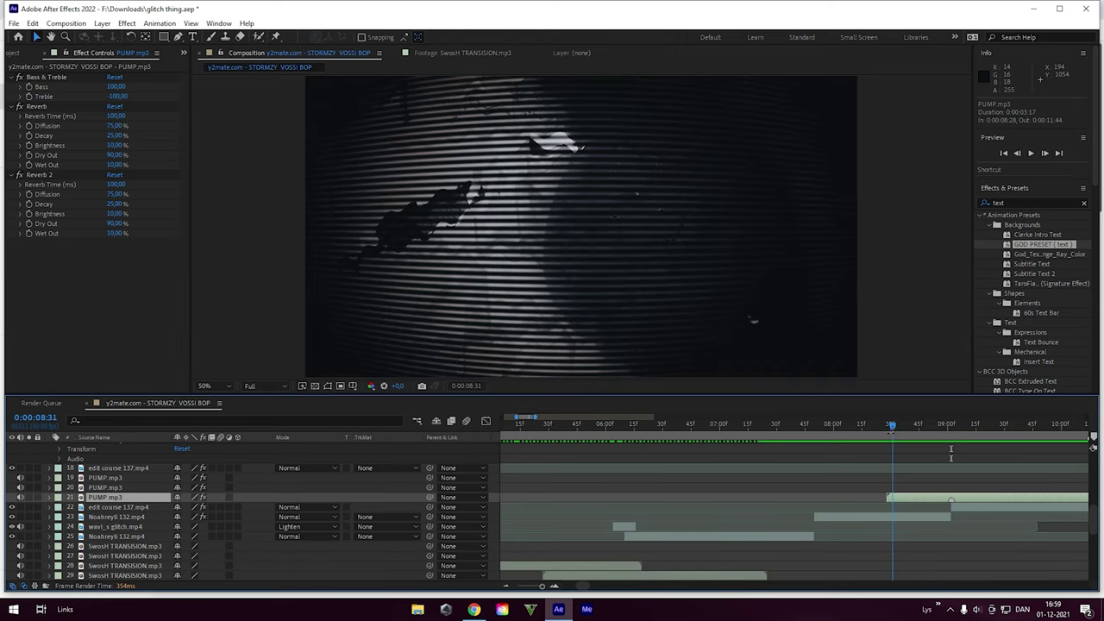
pyautogui.press('space')
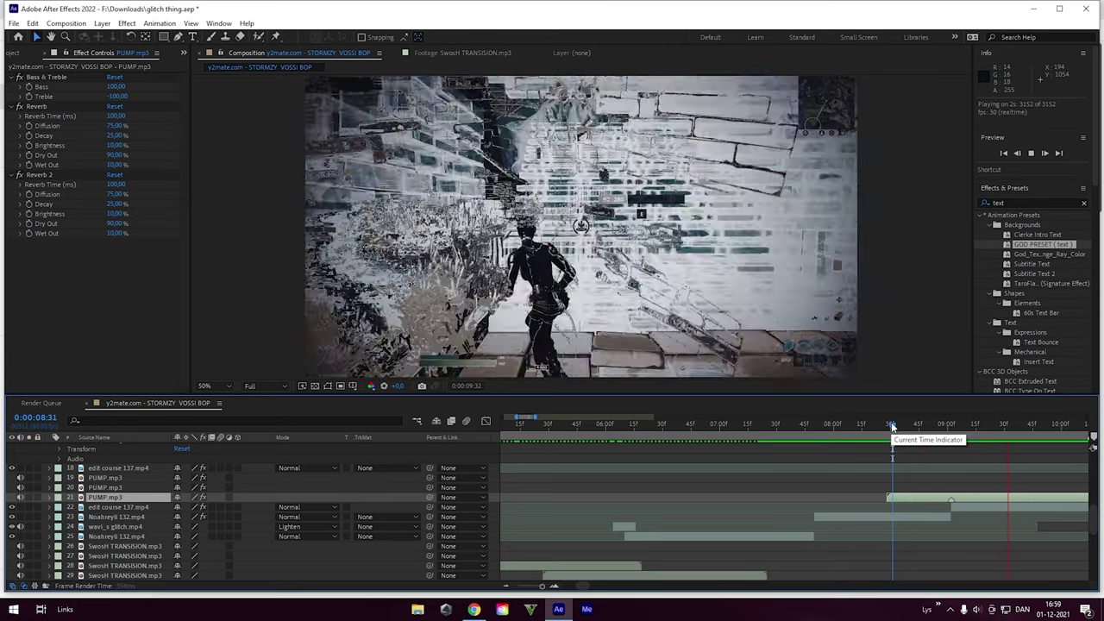
# Step: Review the Noahreyli 132.mp4 overlay at 0:00:09:12 and its effects down to Exposure and Displacement Map
pyautogui.moveTo(922, 423); pyautogui.dragTo(963, 426)
pyautogui.click(976, 507)
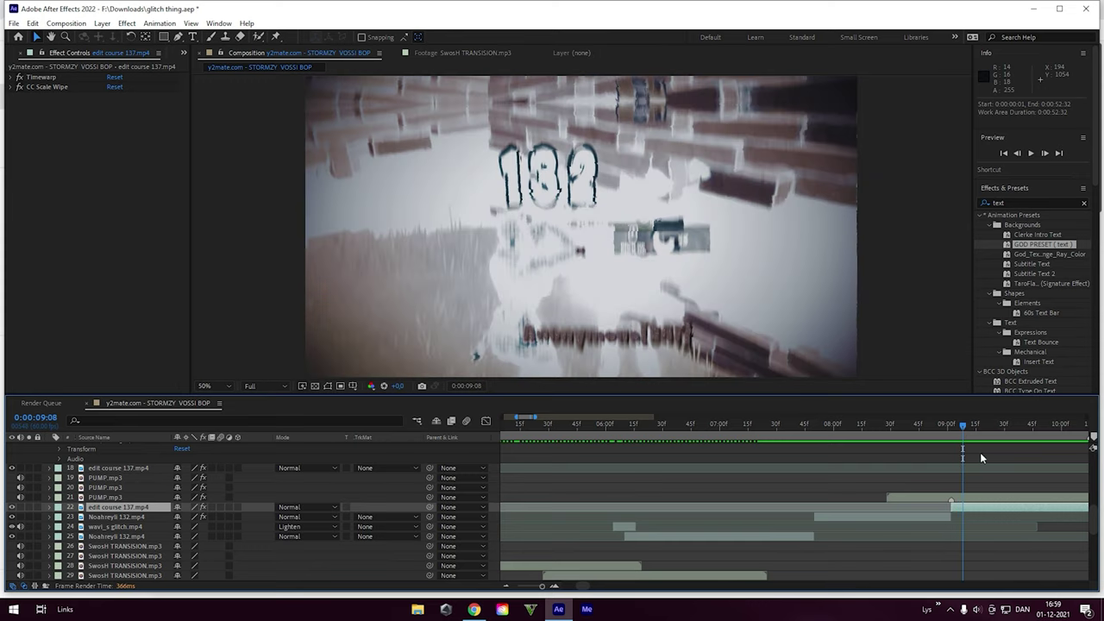
pyautogui.scroll(5, 986, 477)
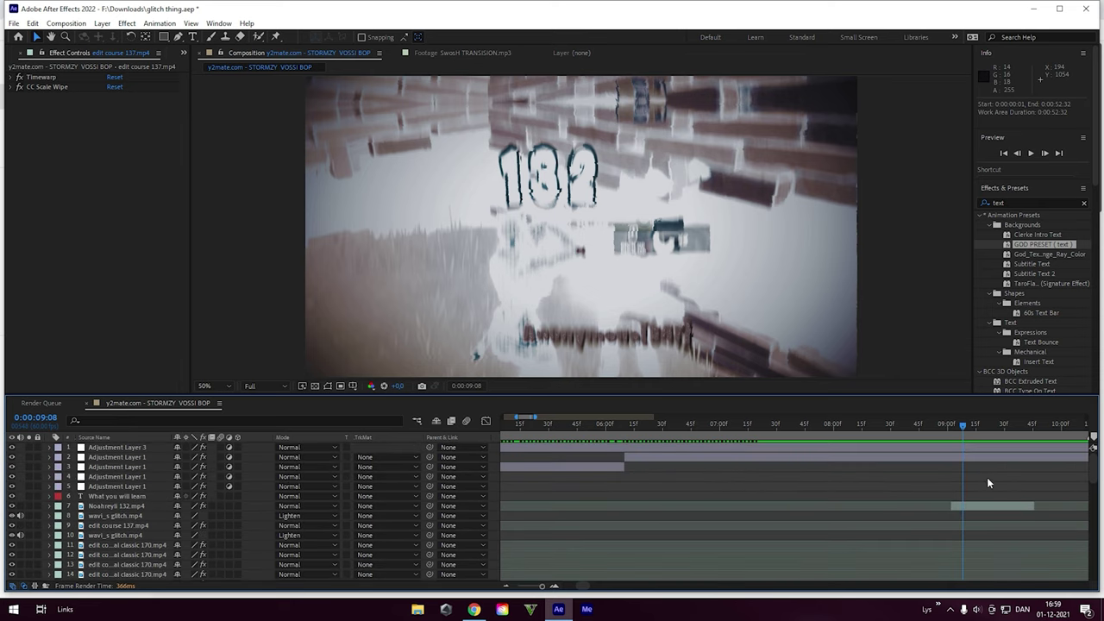
pyautogui.click(984, 507)
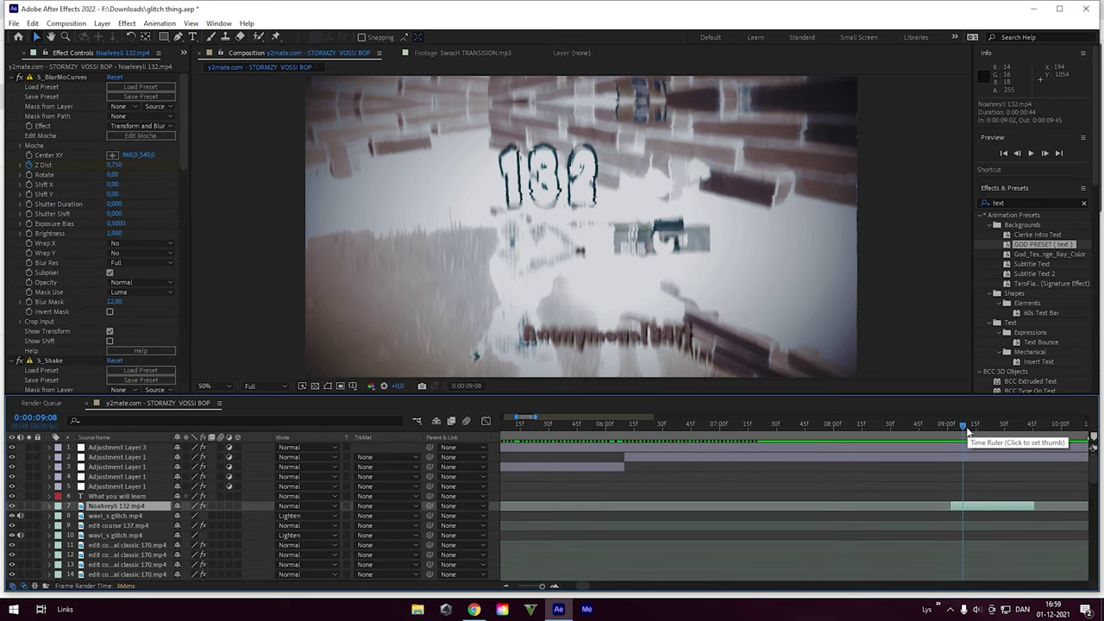
pyautogui.click(969, 426)
pyautogui.moveTo(969, 425); pyautogui.dragTo(969, 425)
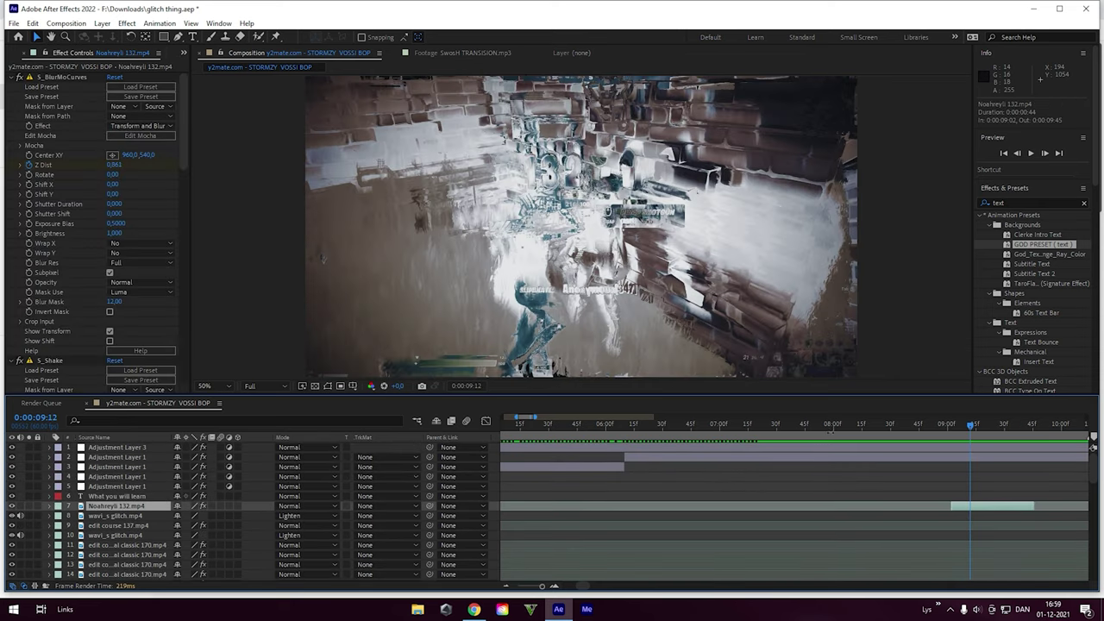
pyautogui.scroll(-10, 90, 321)
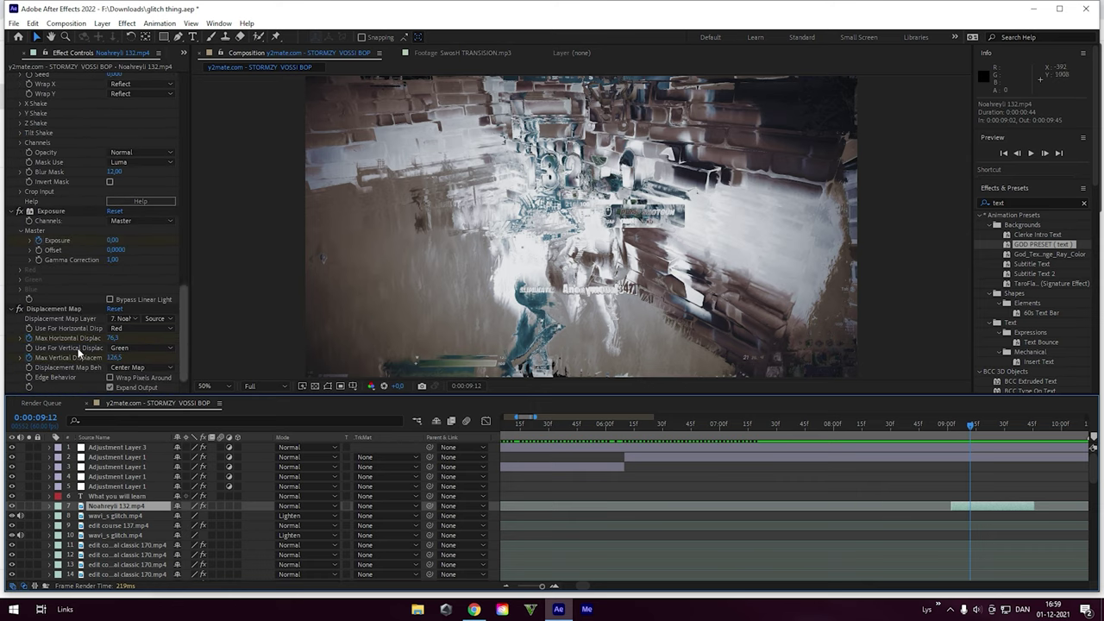
# Step: Go to the glitch frame at 0:00:10:59 and look over the layers stacked around it
pyautogui.moveTo(966, 424); pyautogui.dragTo(766, 424)
pyautogui.scroll(-4, 858, 460)
pyautogui.scroll(-3, 820, 483)
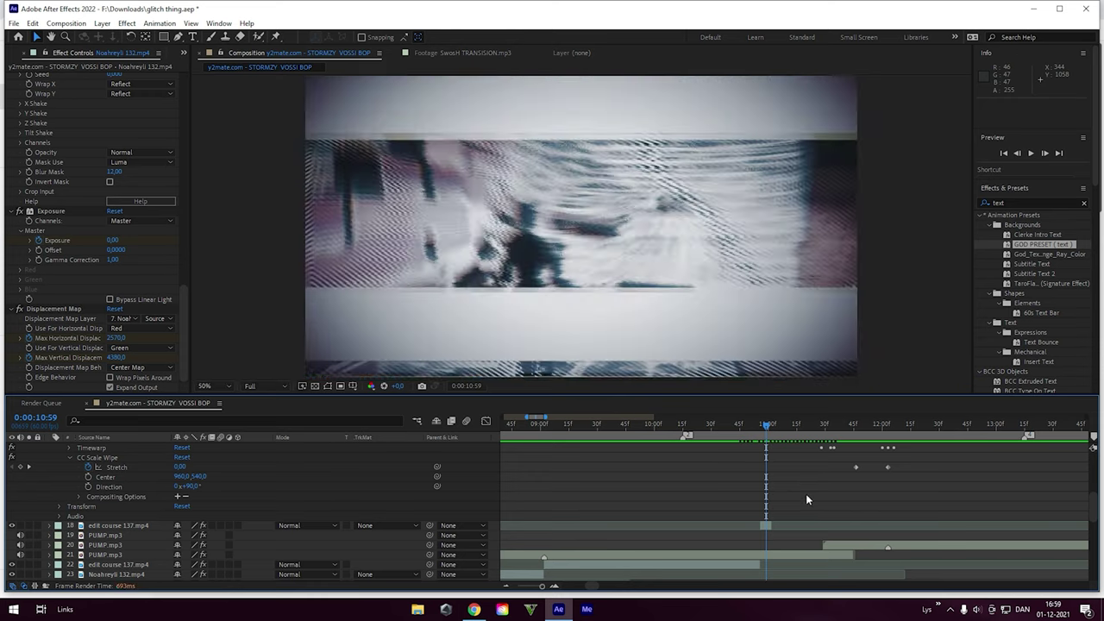
pyautogui.scroll(4, 806, 494)
# Step: Inspect the CC Scale Wipe effect on the following edit course 137.mp4 clip and go to its first Stretch keyframe at 0:00:11:46
pyautogui.moveTo(765, 423); pyautogui.dragTo(848, 432)
pyautogui.click(855, 543)
pyautogui.scroll(-2, 285, 478)
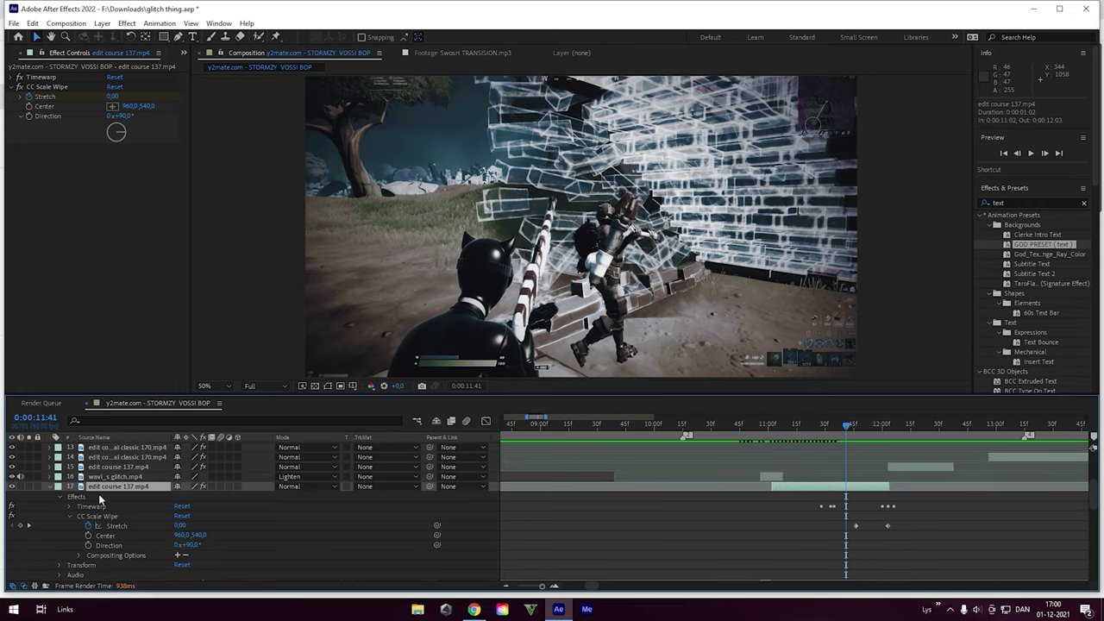
pyautogui.click(104, 516)
pyautogui.click(859, 533)
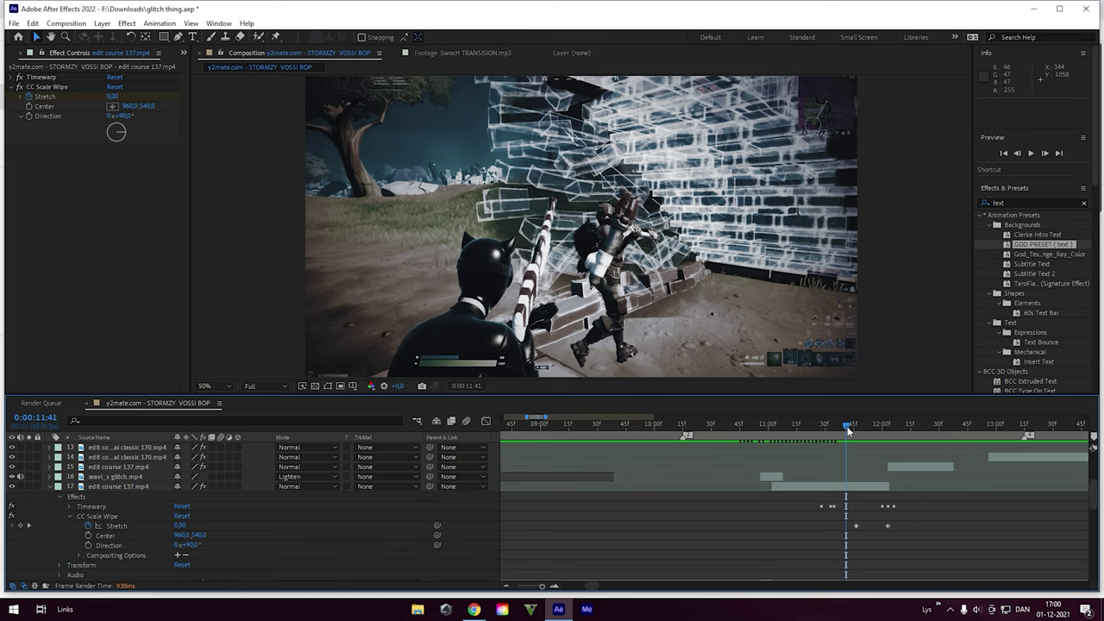
pyautogui.moveTo(848, 427)
pyautogui.mouseDown()
pyautogui.moveTo(890, 432)
pyautogui.moveTo(856, 438)
pyautogui.mouseUp()
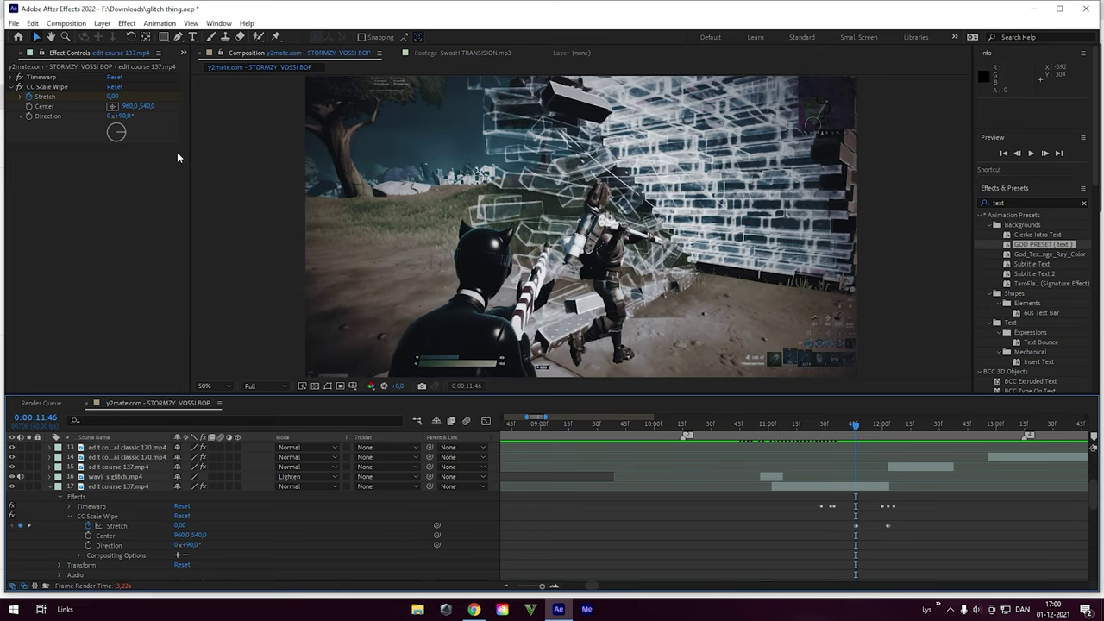
# Step: Try out different CC Scale Wipe directions on the edit course 137.mp4 clip and return the direction to 90°
pyautogui.moveTo(123, 138); pyautogui.dragTo(110, 138)
pyautogui.moveTo(117, 142); pyautogui.dragTo(122, 136)
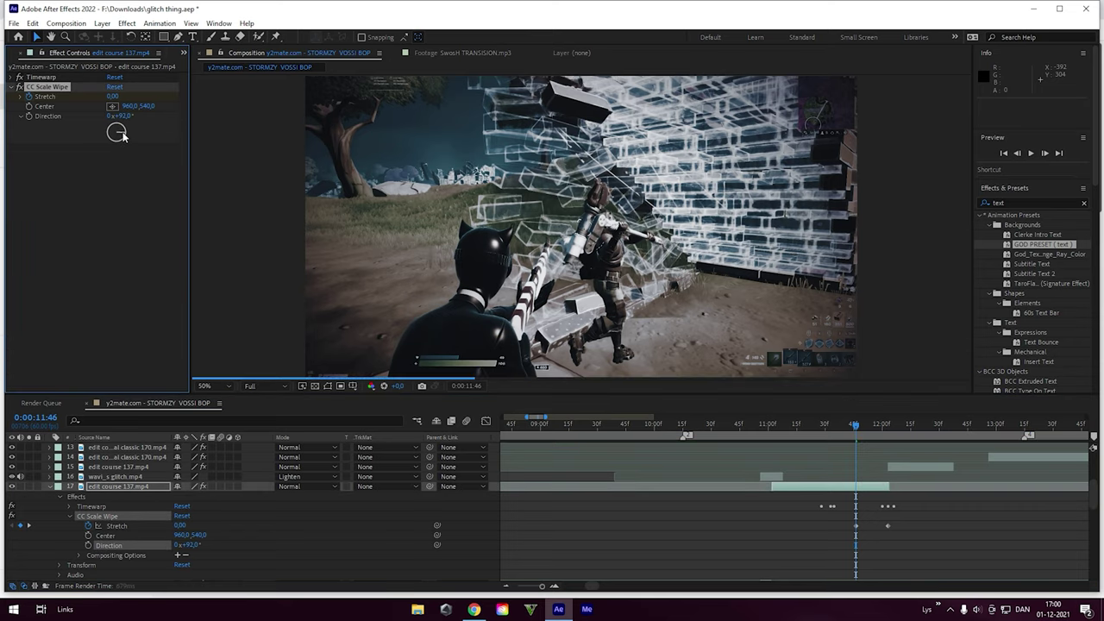
pyautogui.click(122, 115)
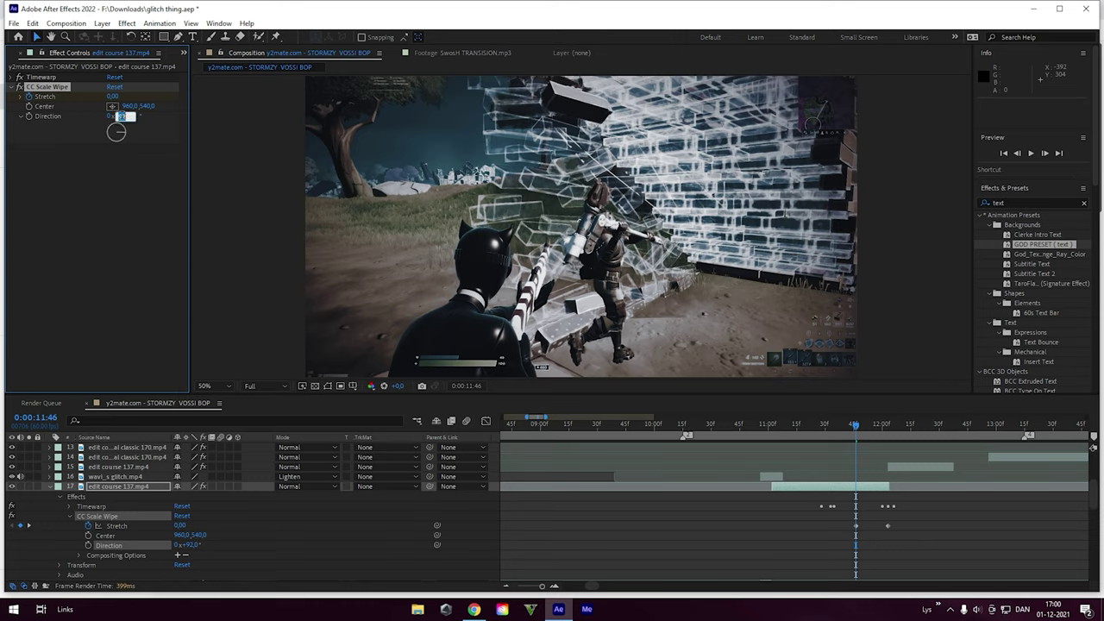
pyautogui.click(103, 188)
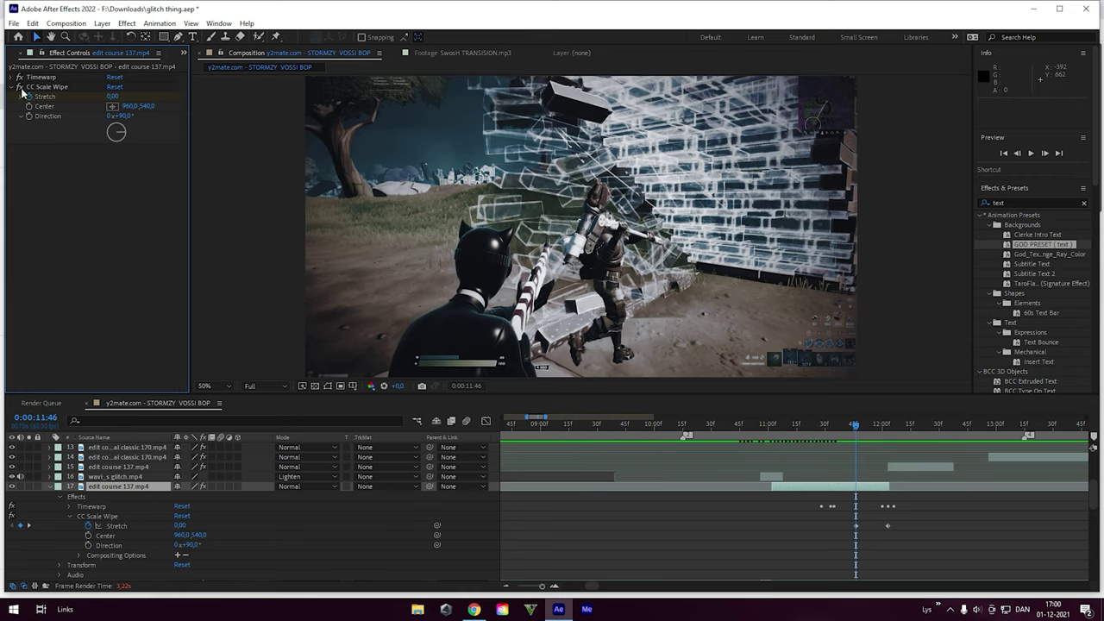
# Step: View the stretched frame at the second Stretch keyframe at 0:00:12:03 and the blurred start of the next clip at 0:00:12:06
pyautogui.moveTo(862, 426); pyautogui.dragTo(889, 425)
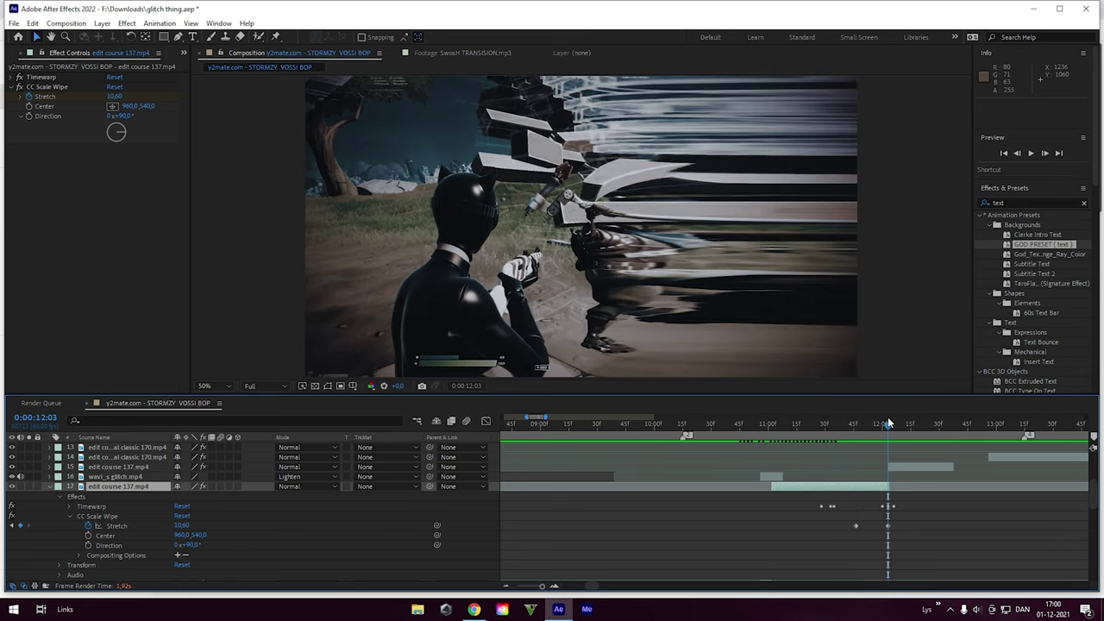
pyautogui.moveTo(889, 426)
pyautogui.mouseDown()
pyautogui.moveTo(862, 430)
pyautogui.moveTo(894, 435)
pyautogui.mouseUp()
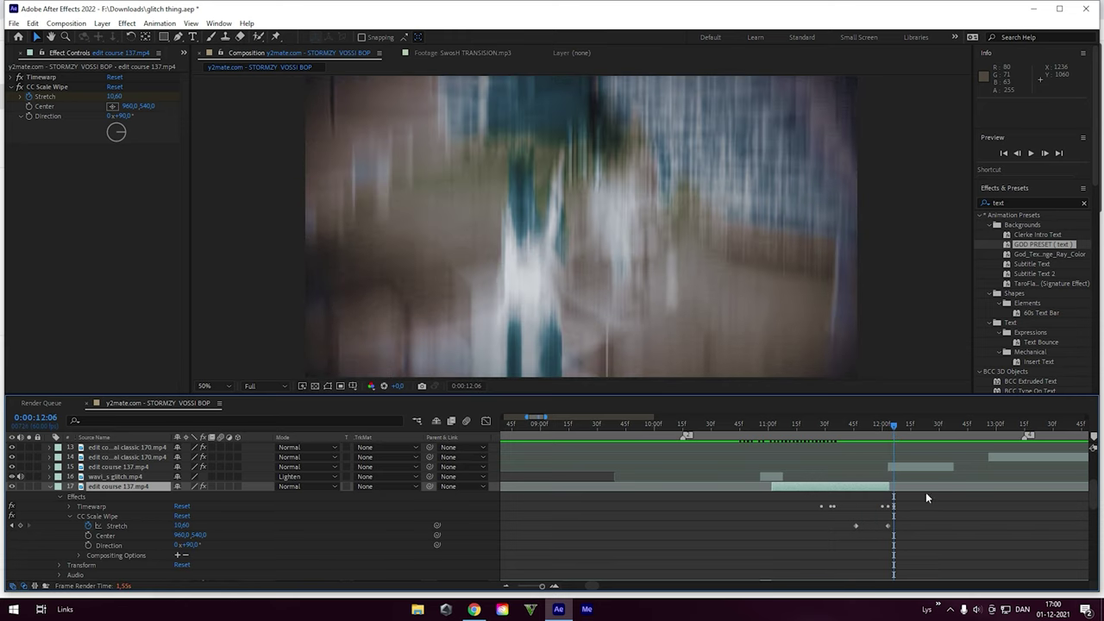
pyautogui.scroll(2, 939, 520)
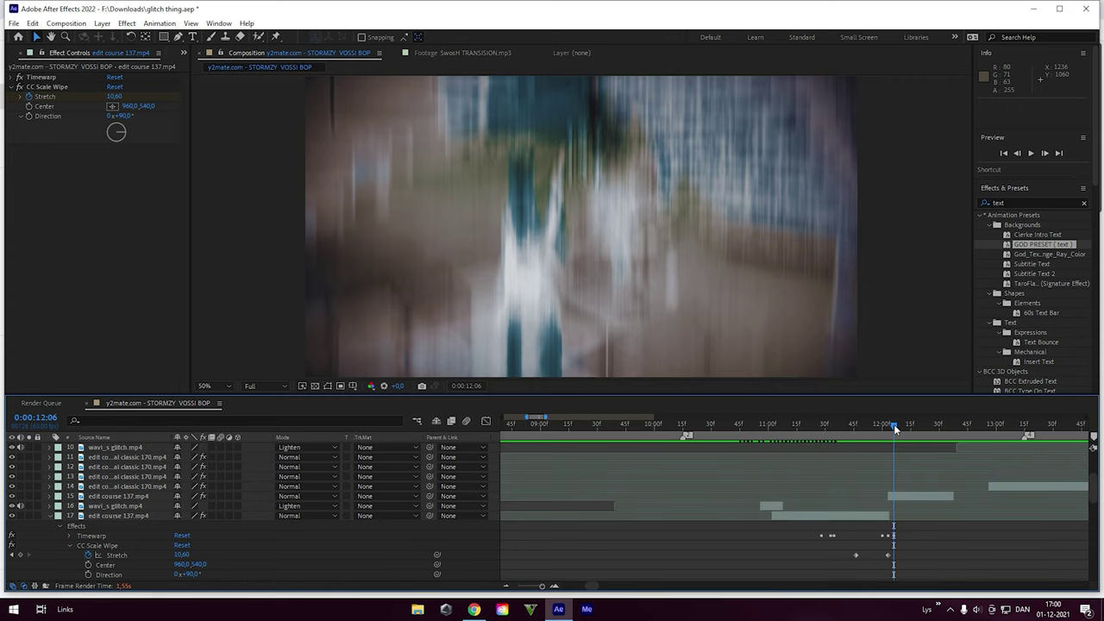
# Step: Go to the glitch at 0:00:12:41 and inspect the CC Scale Wipe effect on the short edit course 137.mp4 clip there
pyautogui.moveTo(893, 431); pyautogui.dragTo(961, 440)
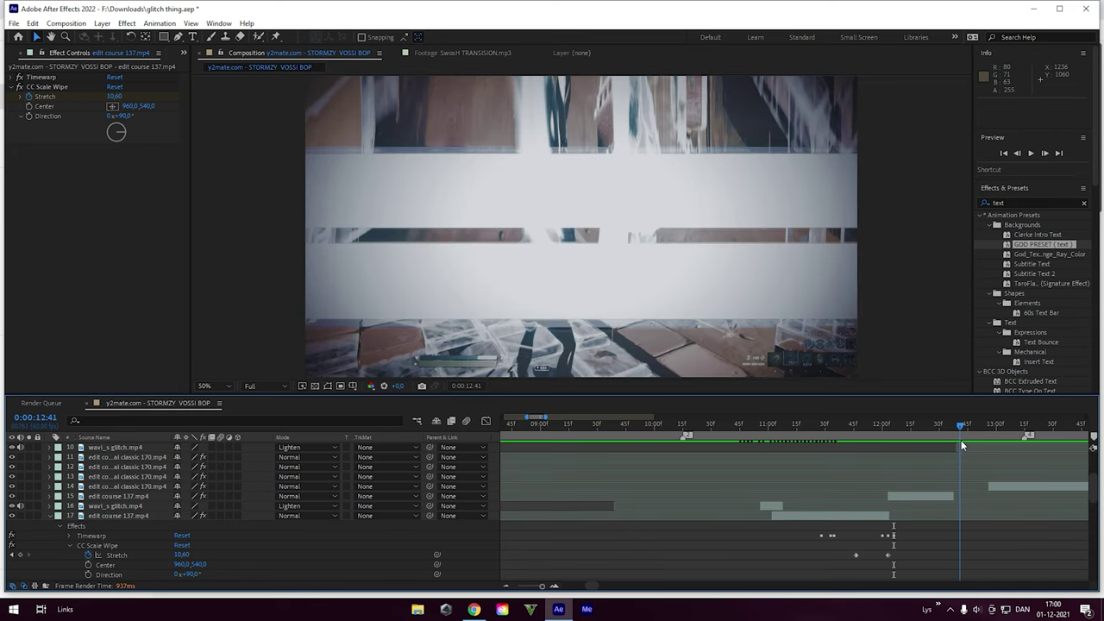
pyautogui.scroll(3, 974, 478)
pyautogui.click(970, 524)
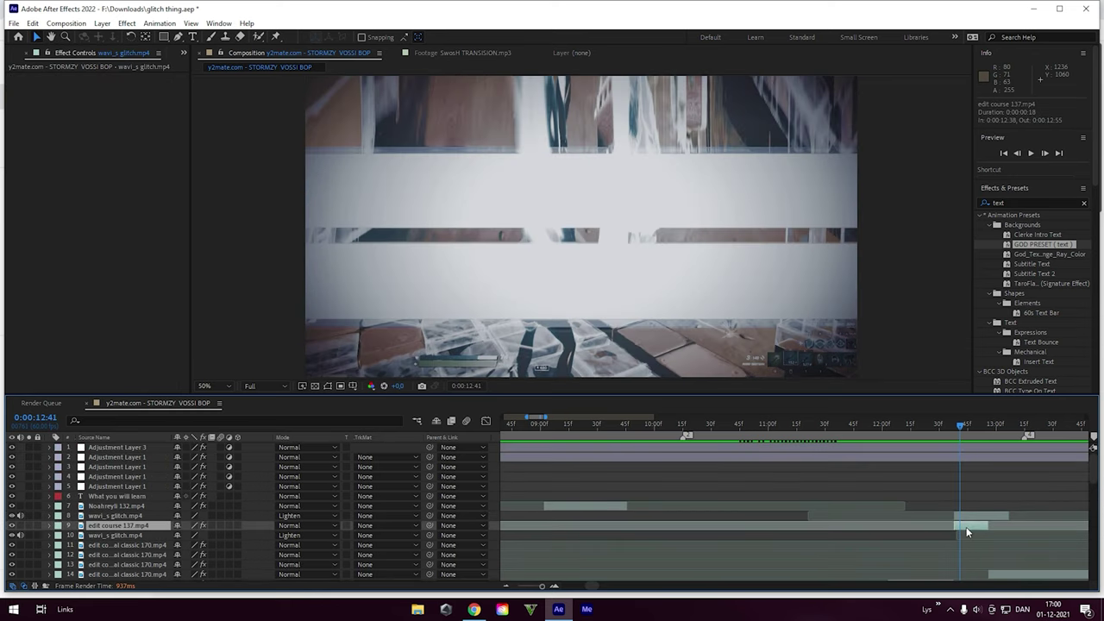
pyautogui.click(47, 106)
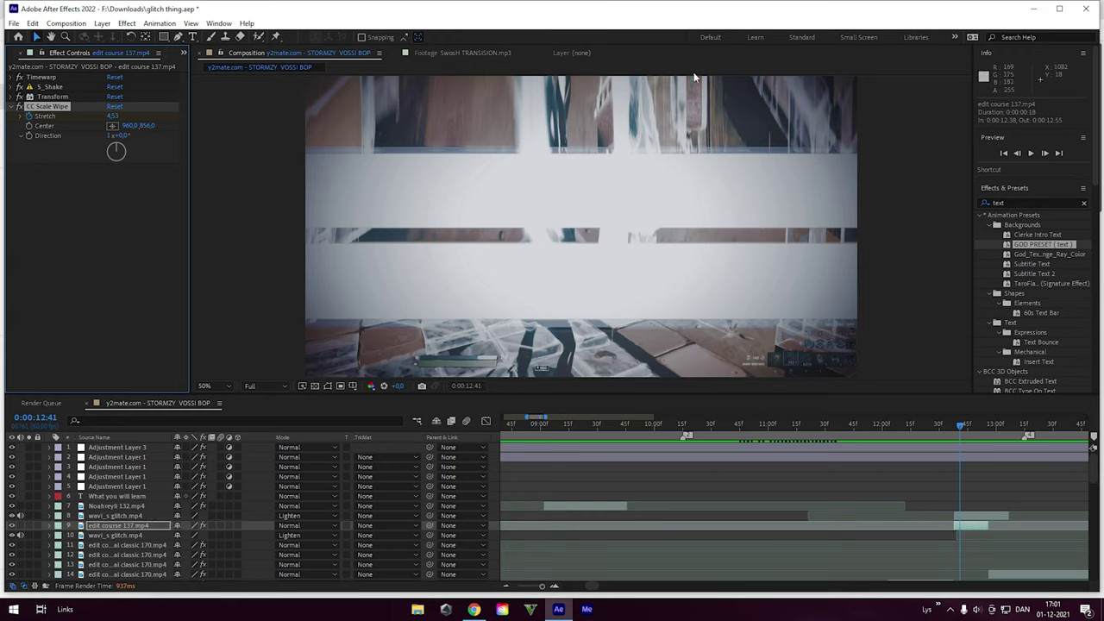
# Step: Preview the remaining clips of the edit from 0:00:13:12 up to 0:00:15:29
pyautogui.moveTo(962, 426); pyautogui.dragTo(1018, 441)
pyautogui.press('space')
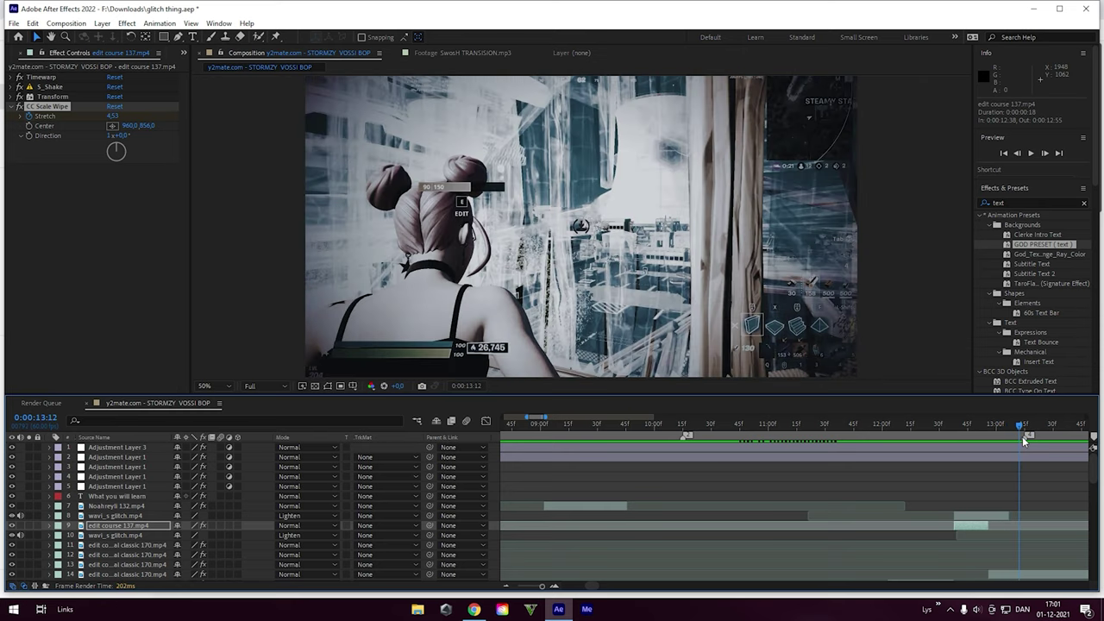
pyautogui.moveTo(966, 470); pyautogui.dragTo(996, 494)
pyautogui.press('space')
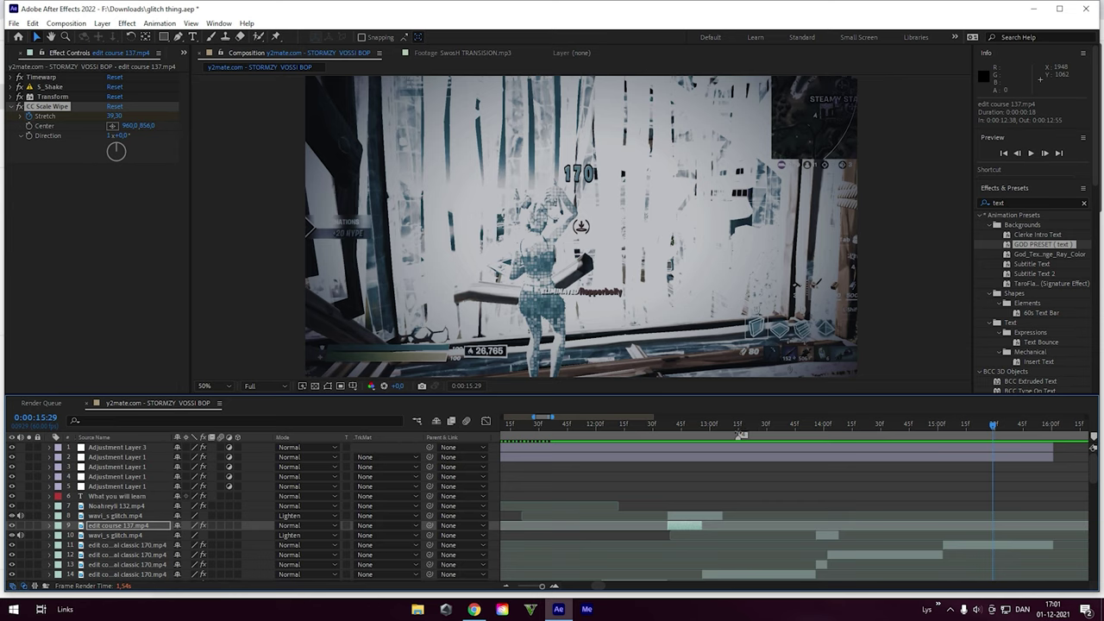
# Step: Collapse all effects on the long Adjustment Layer 1, from Looks through CC Toner, to review its color correction stack
pyautogui.click(722, 455)
pyautogui.click(14, 76)
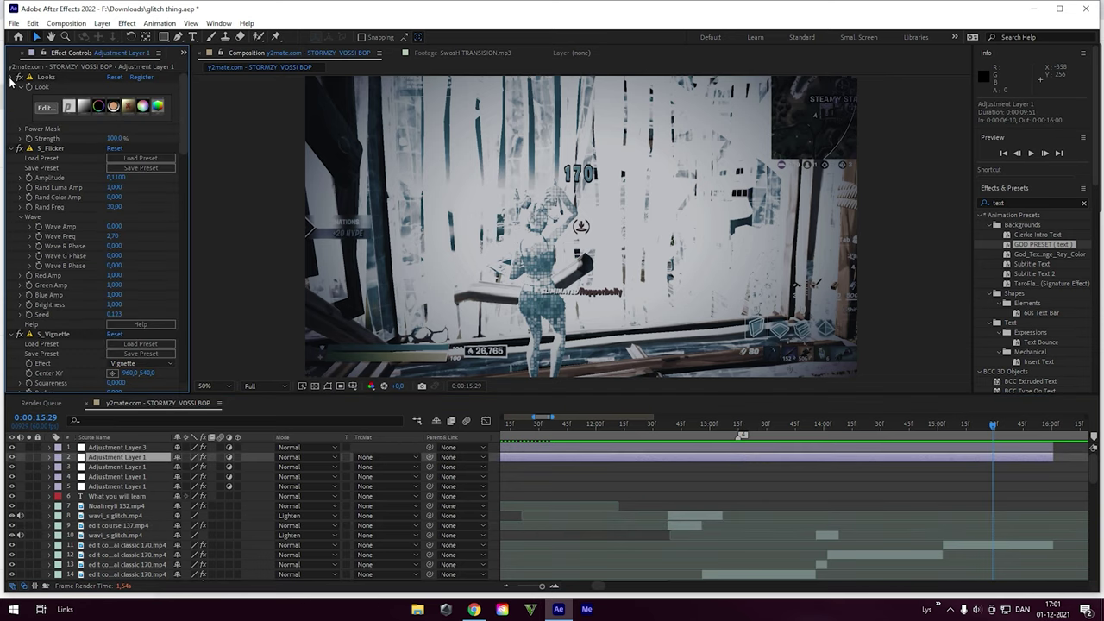
pyautogui.click(14, 86)
pyautogui.click(14, 96)
pyautogui.click(13, 106)
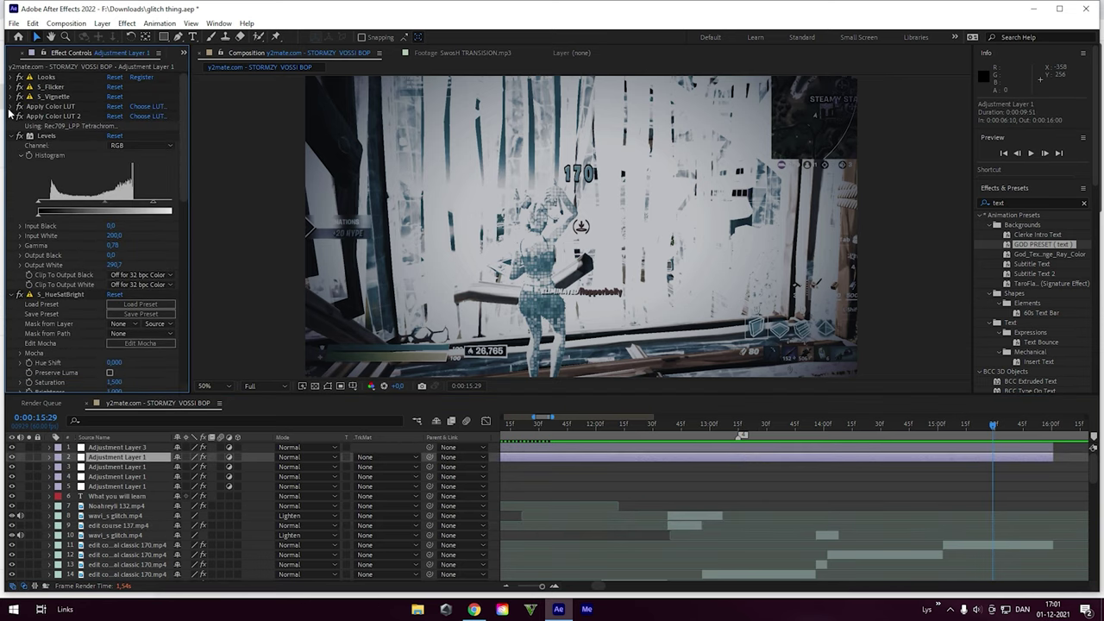
pyautogui.click(13, 115)
pyautogui.click(13, 126)
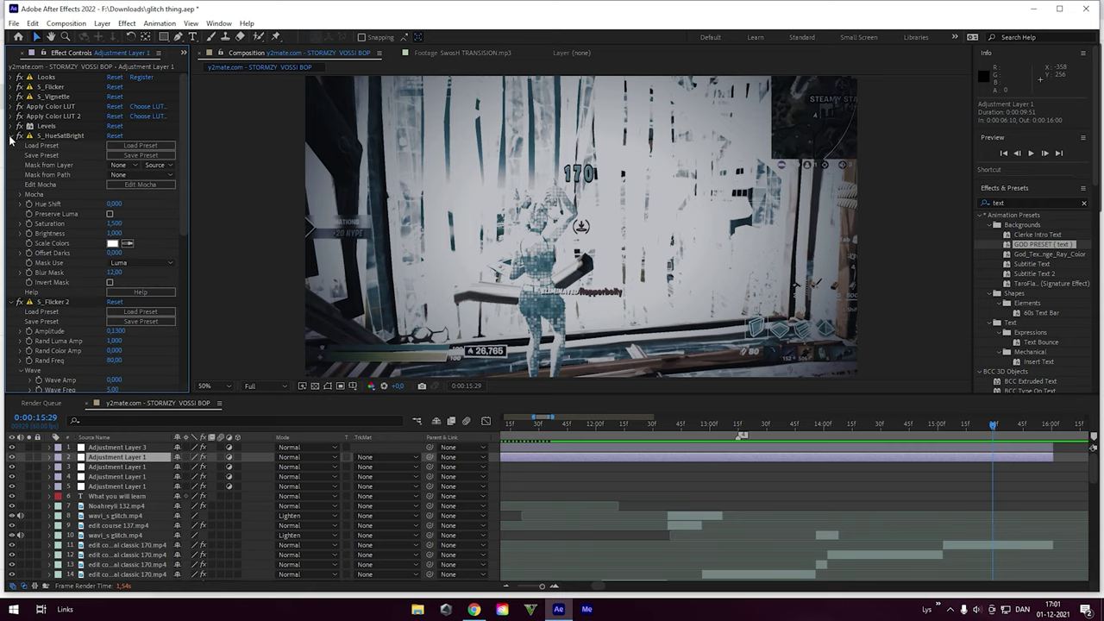
pyautogui.click(14, 136)
pyautogui.click(14, 145)
pyautogui.click(12, 156)
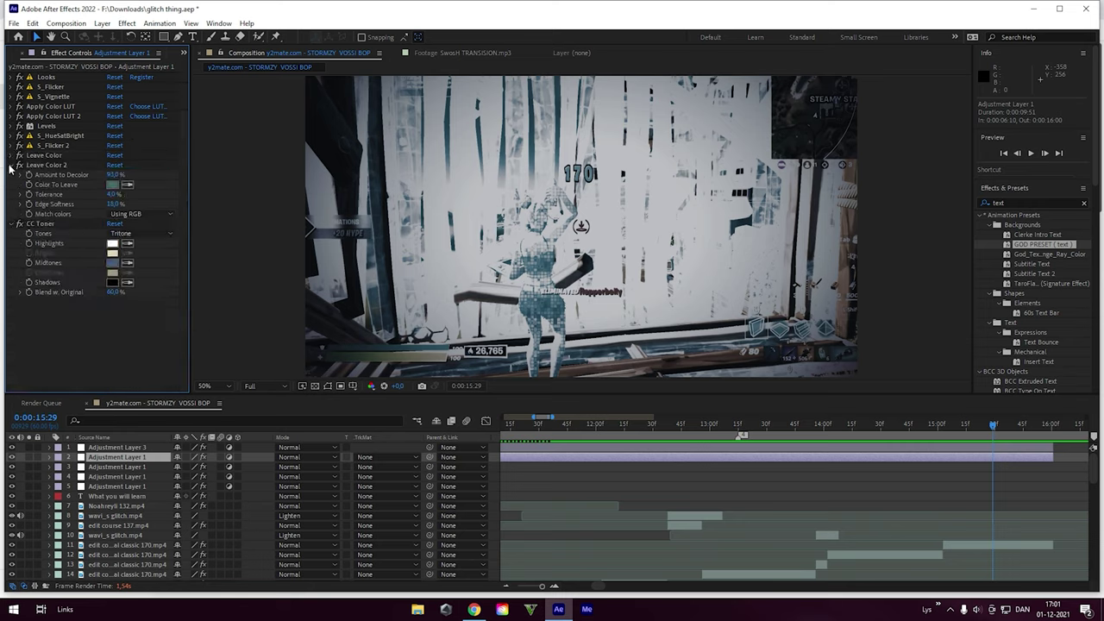
pyautogui.click(12, 166)
pyautogui.click(12, 175)
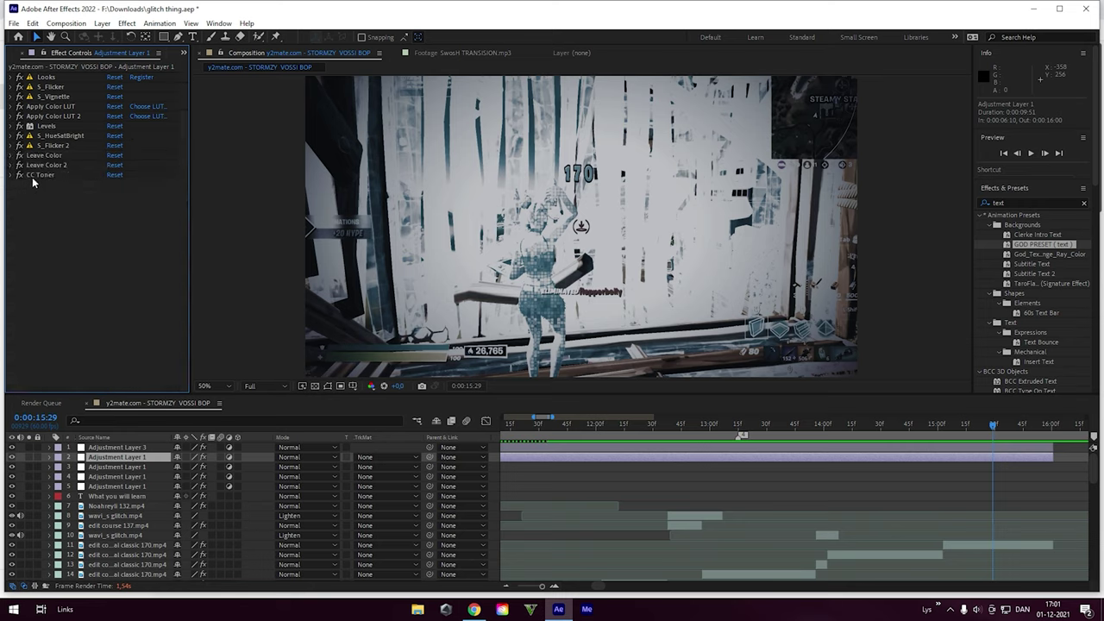
pyautogui.click(48, 77)
pyautogui.click(106, 258)
# Step: Check the Posterize Time effect on Adjustment Layer 3 and preview the edit from 0:00:04:42 with the whole timeline in view
pyautogui.click(520, 447)
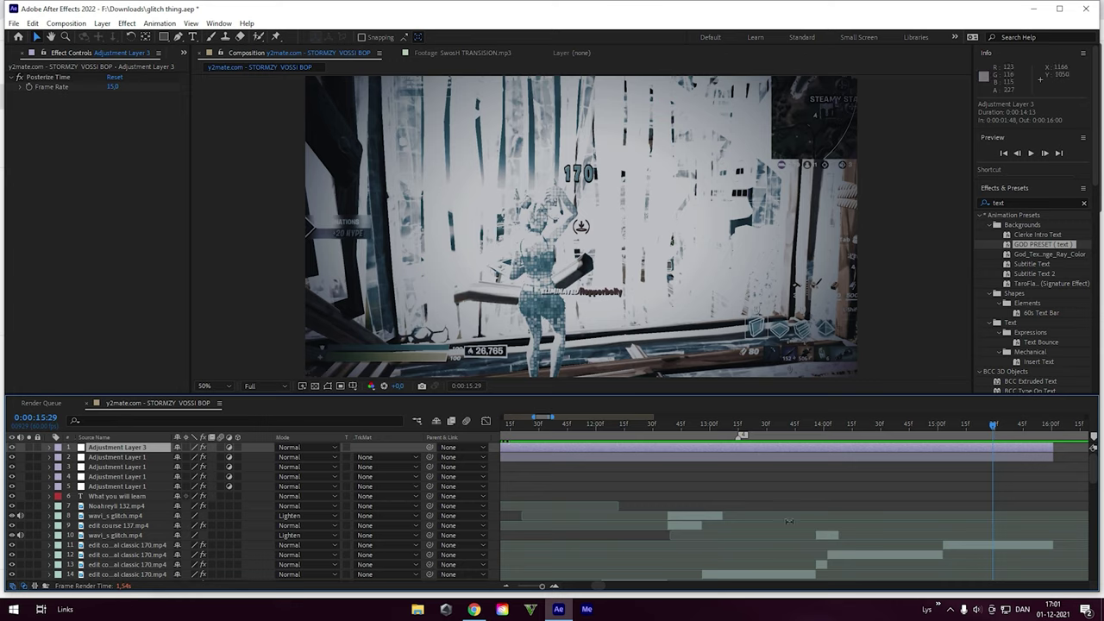
pyautogui.moveTo(543, 589); pyautogui.dragTo(535, 604)
pyautogui.moveTo(620, 426); pyautogui.dragTo(541, 415)
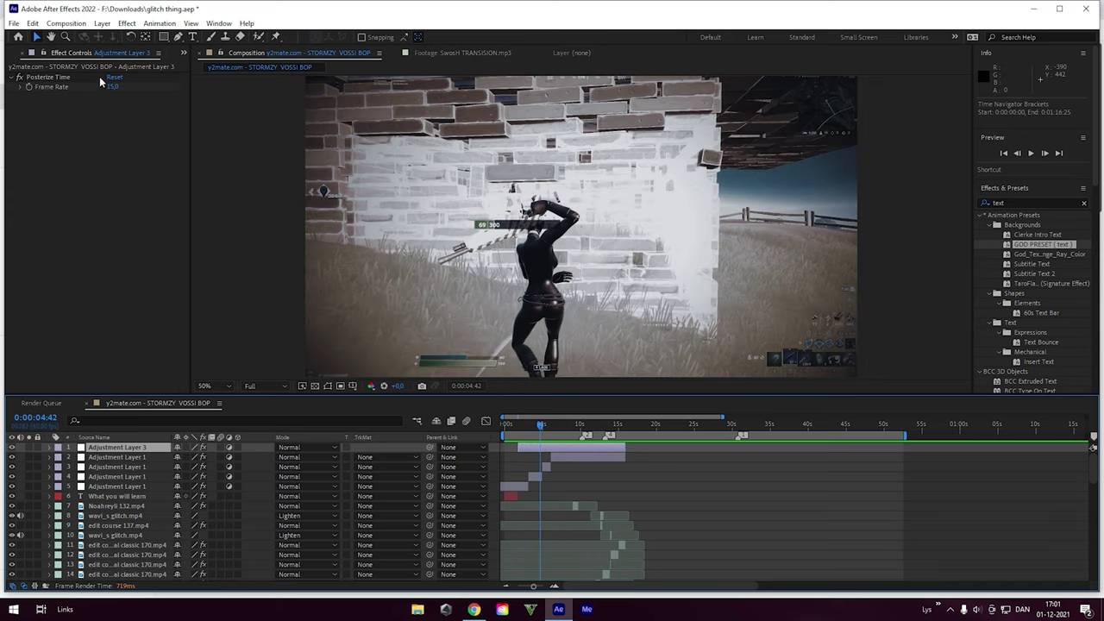
pyautogui.press('space')
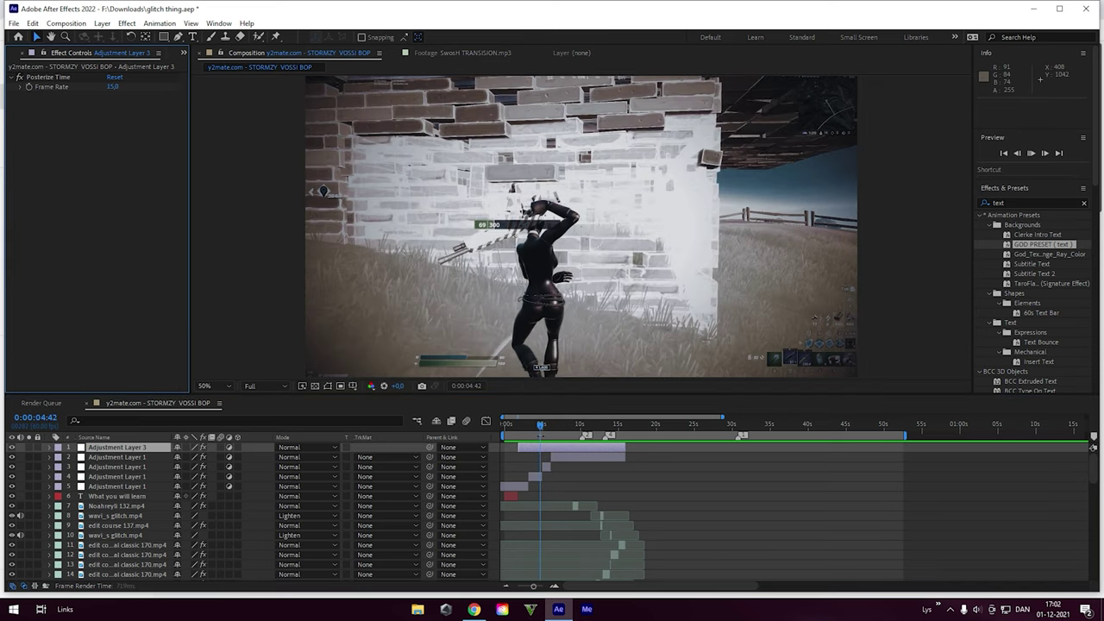
pyautogui.press('space')
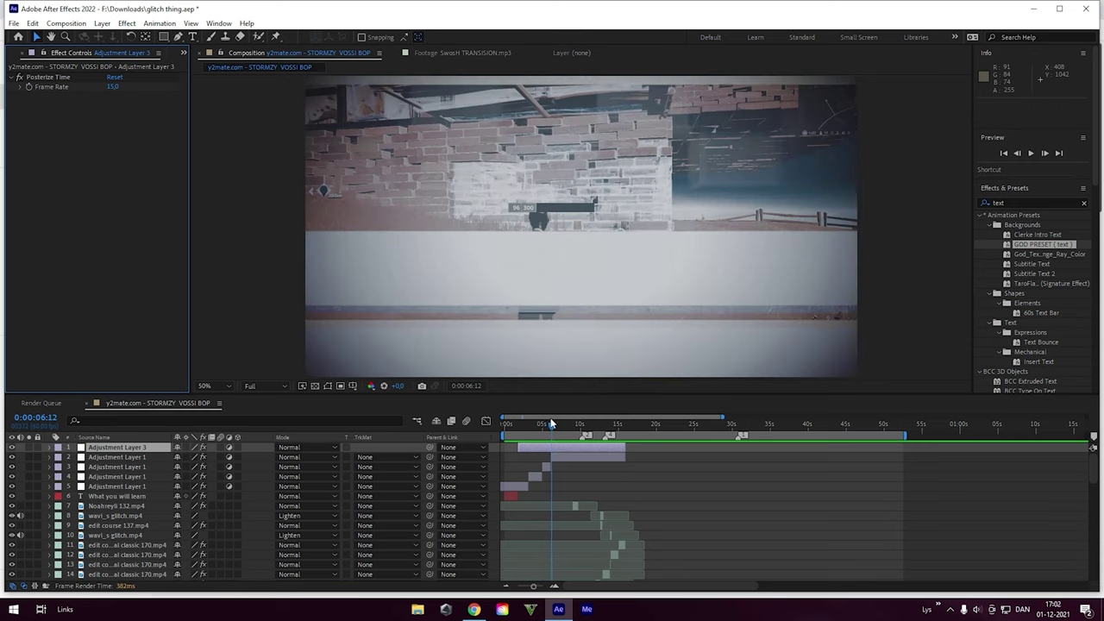
# Step: Go to 0:00:10:14, collapse the expanded edit course 137.mp4 layer and look through the full layer stack
pyautogui.click(582, 423)
pyautogui.scroll(-5, 656, 484)
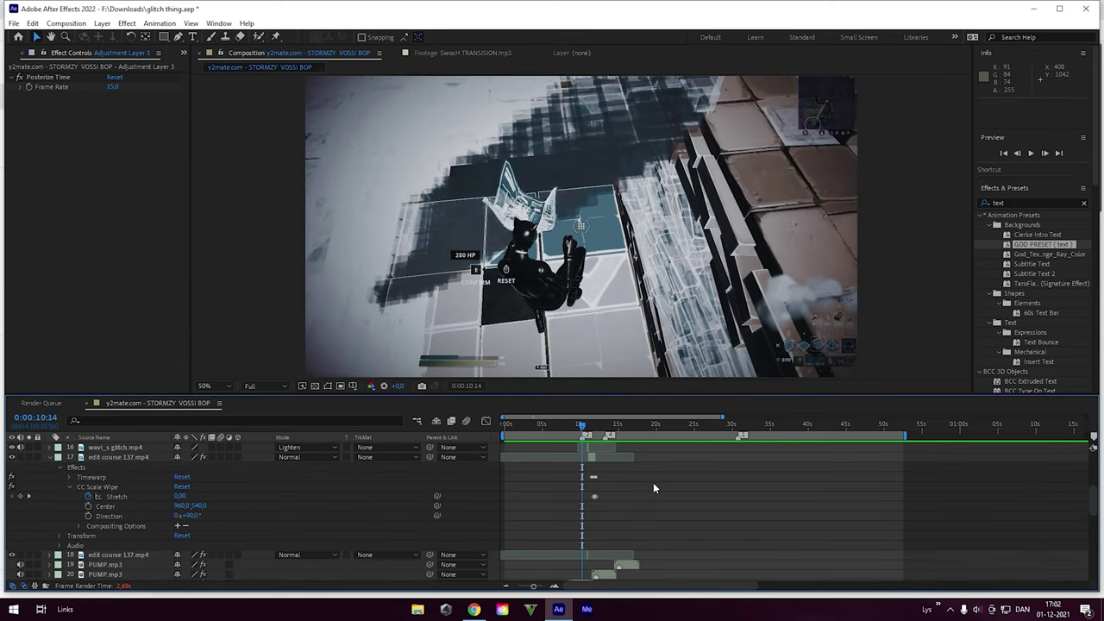
pyautogui.click(48, 457)
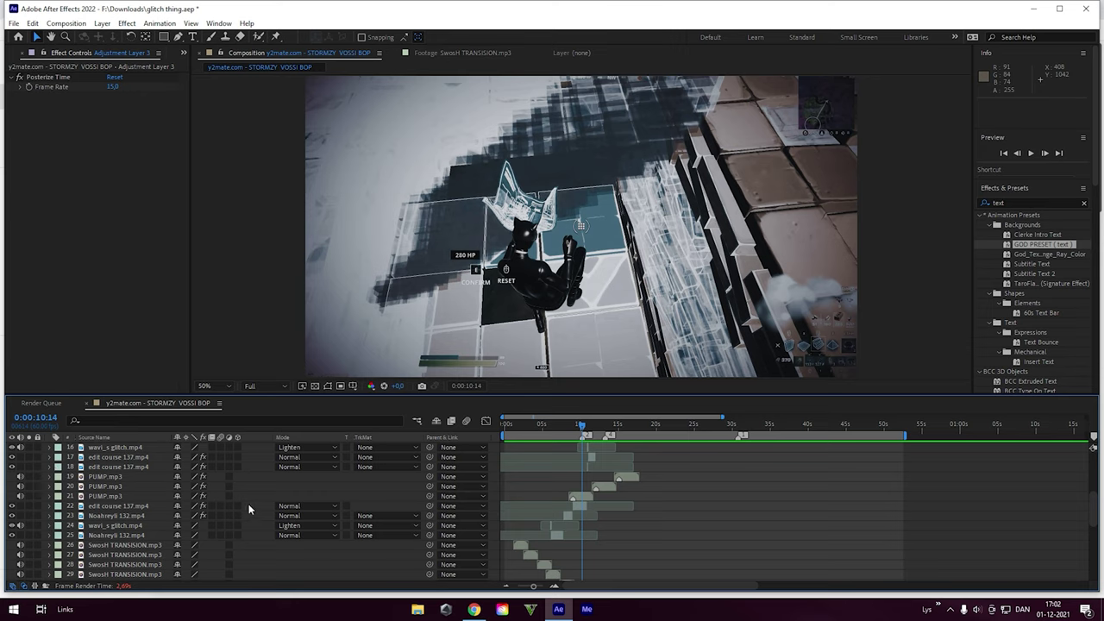
pyautogui.scroll(-8, 250, 508)
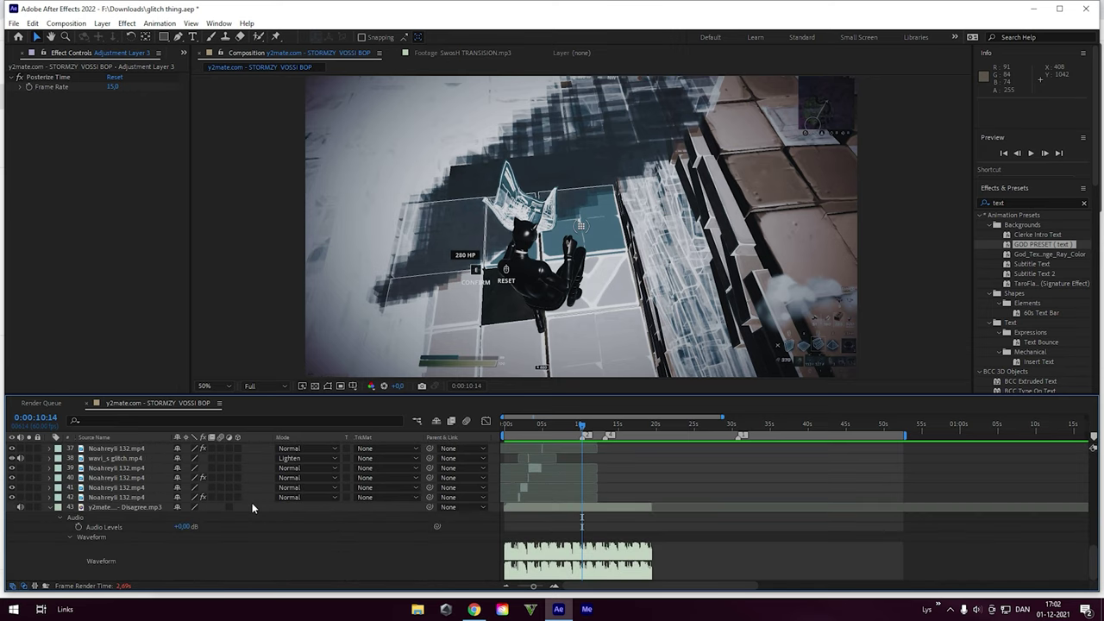
pyautogui.scroll(15, 251, 509)
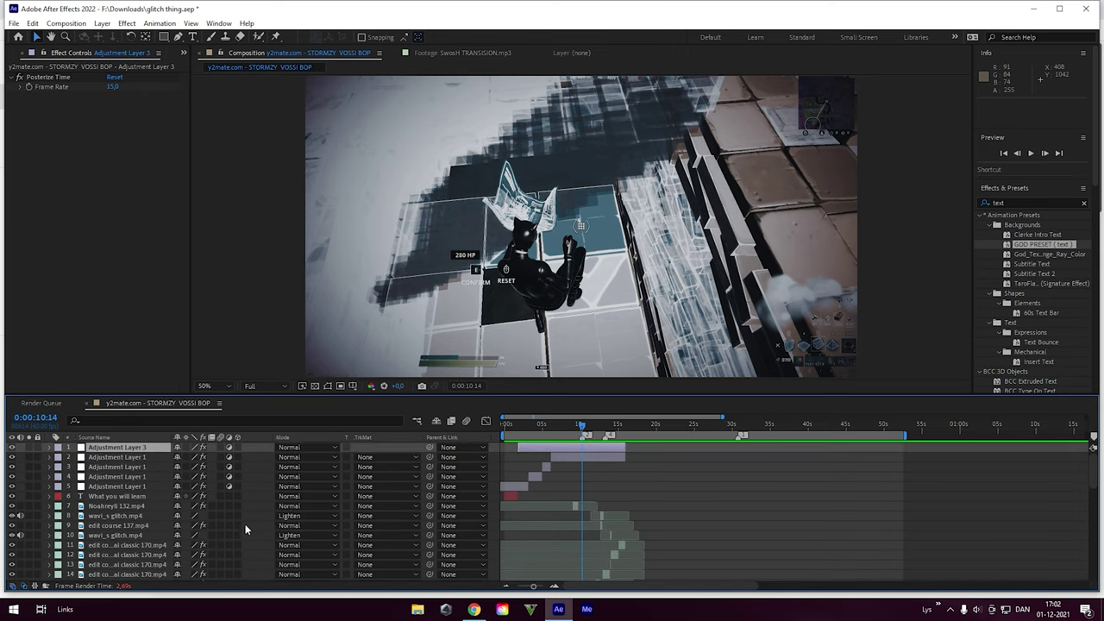